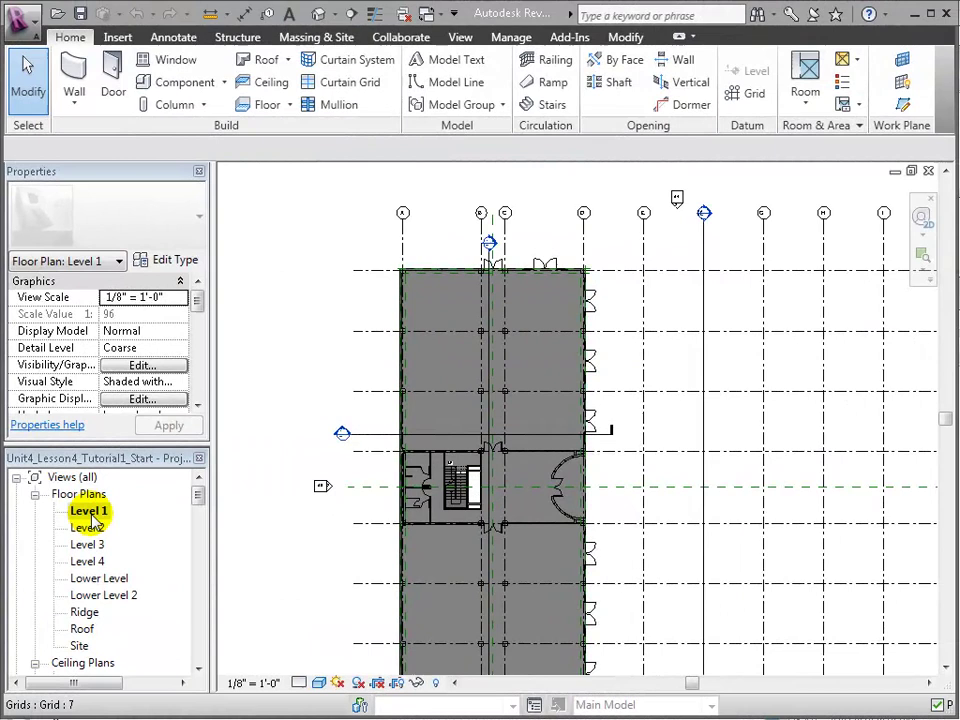
# Zoom the Level 1 plan with ZR onto both restrooms and the adjacent stair.
pyautogui.press('z')
pyautogui.press('r')
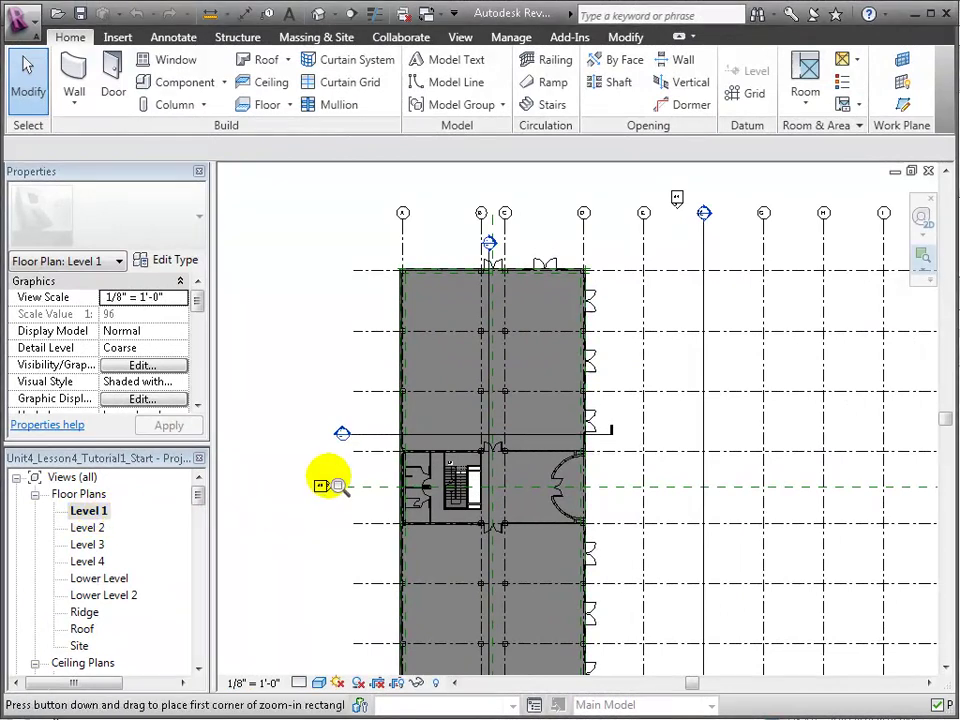
pyautogui.moveTo(381, 432); pyautogui.dragTo(475, 541)
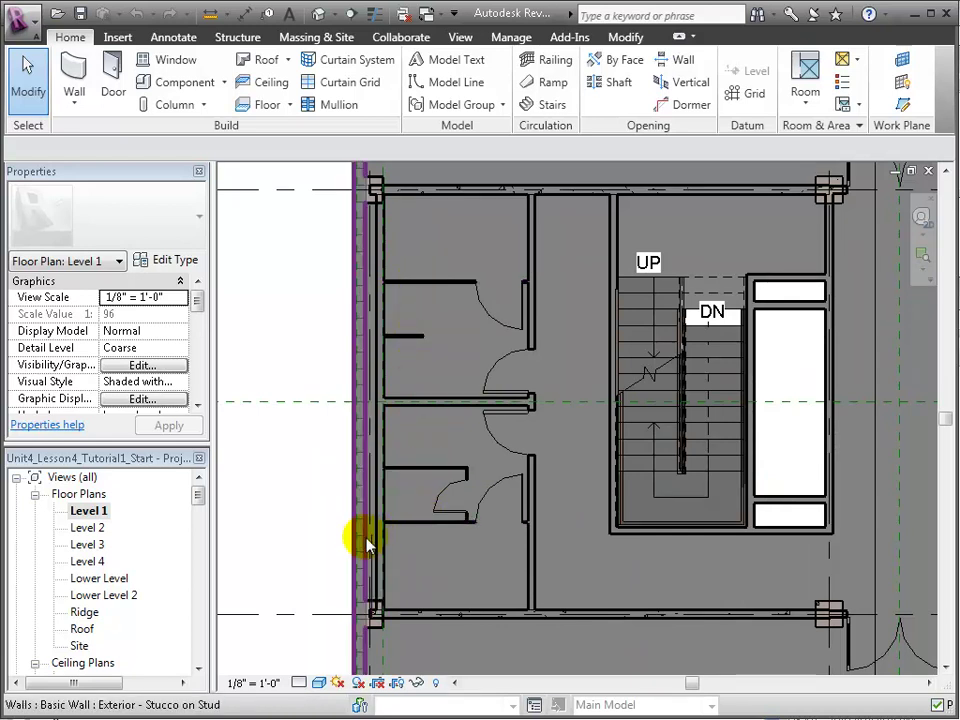
pyautogui.scroll(1, 367, 545)
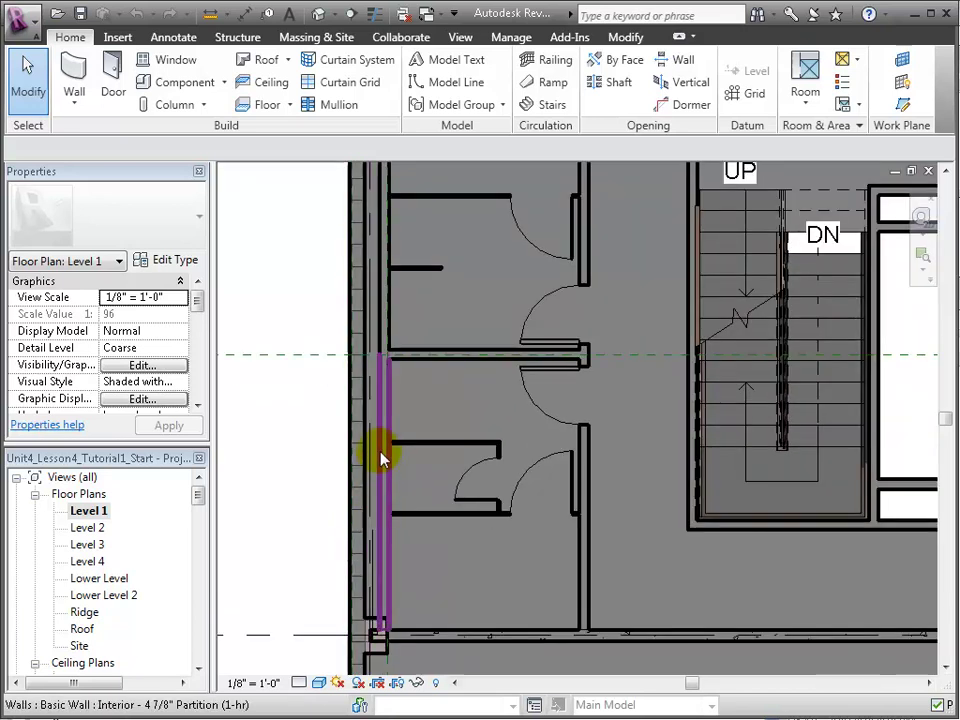
pyautogui.scroll(-1, 340, 490)
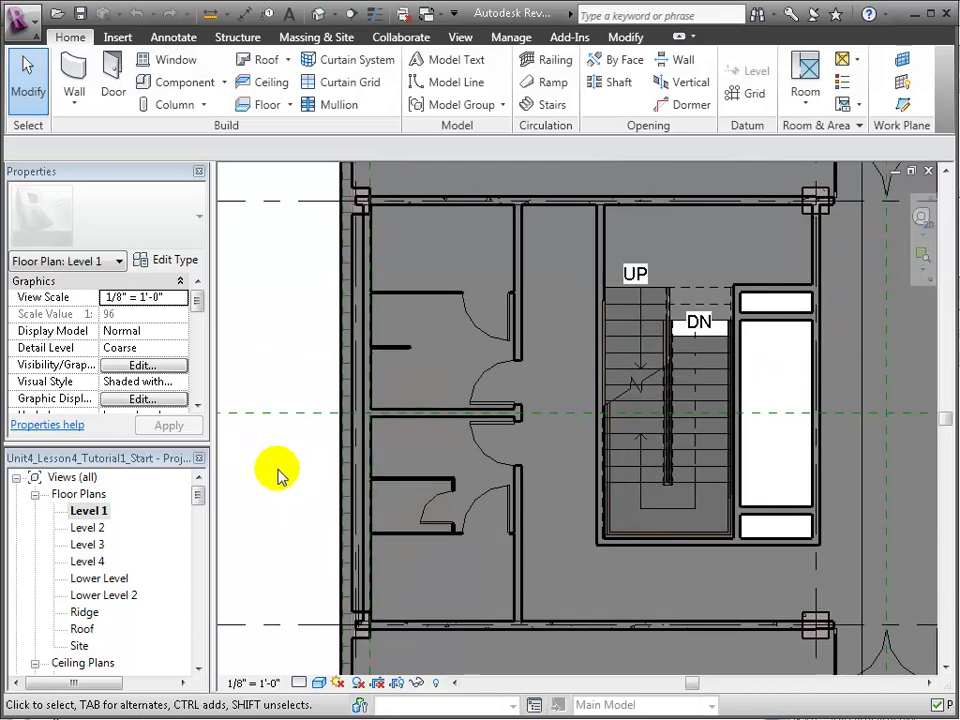
# Start Place a Component and pick the Sink-Wall-Barrier Free-3D 22" x 27" type.
pyautogui.click(225, 84)
pyautogui.click(218, 111)
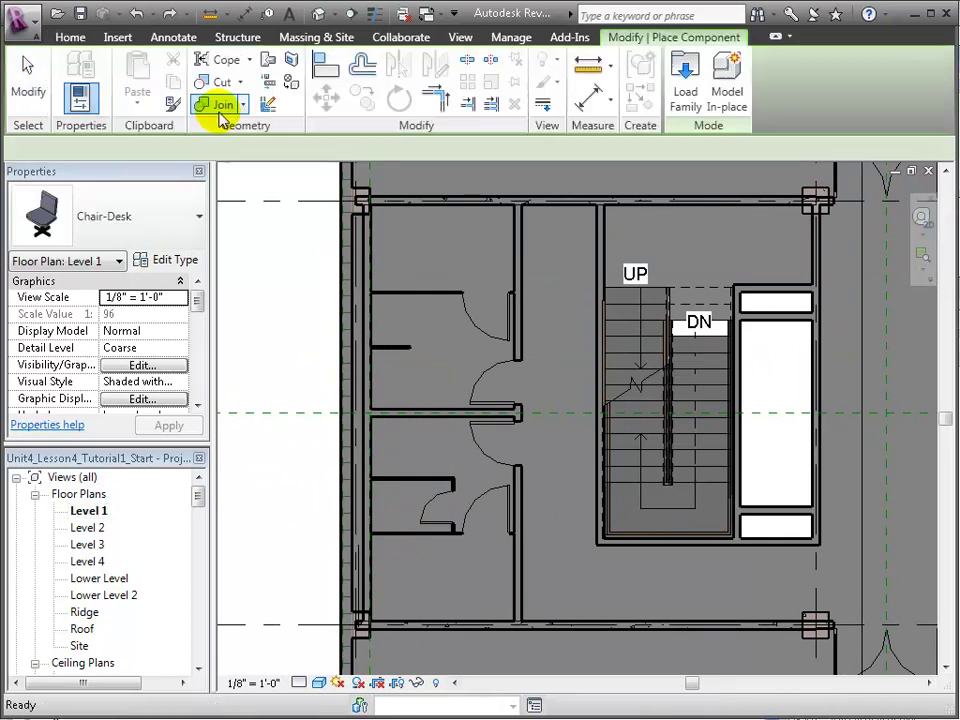
pyautogui.click(200, 218)
pyautogui.scroll(-3, 203, 414)
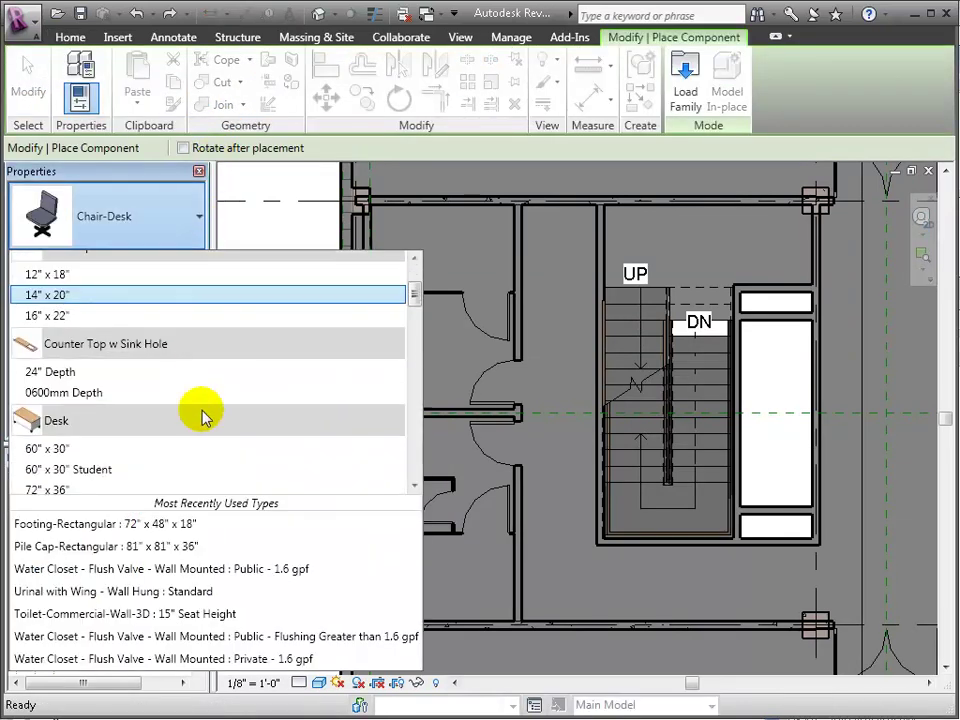
pyautogui.scroll(-10, 203, 424)
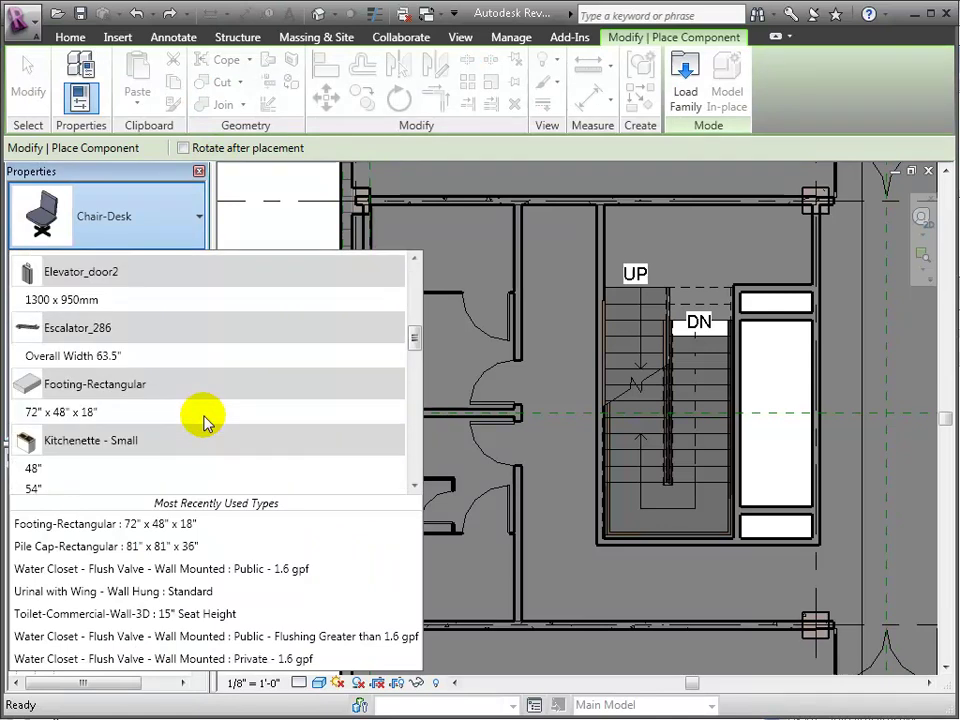
pyautogui.scroll(-8, 203, 422)
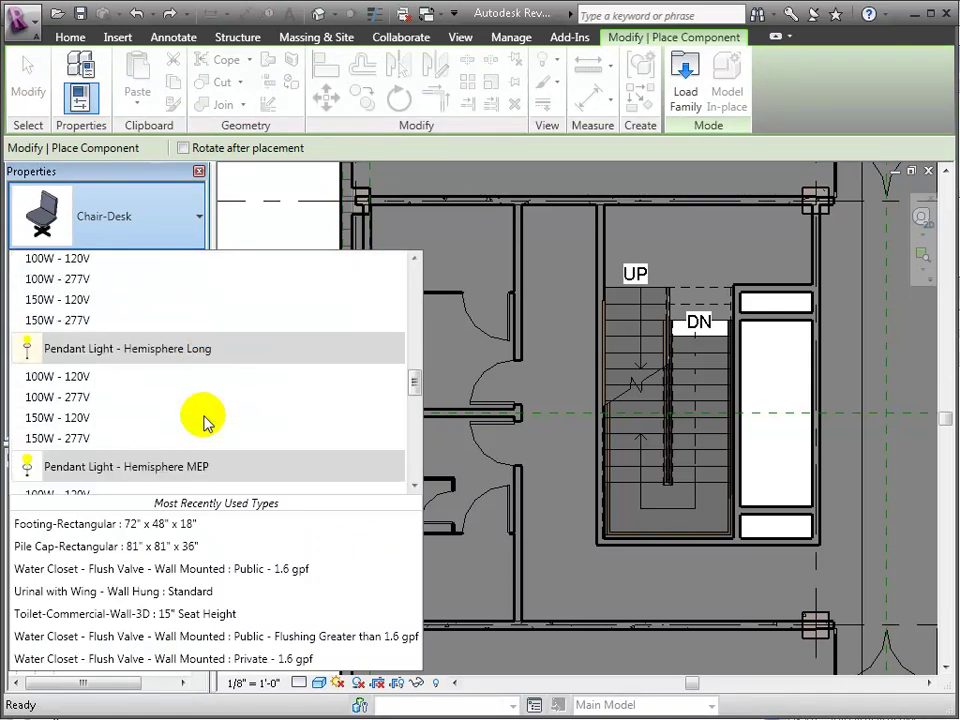
pyautogui.scroll(-3, 205, 420)
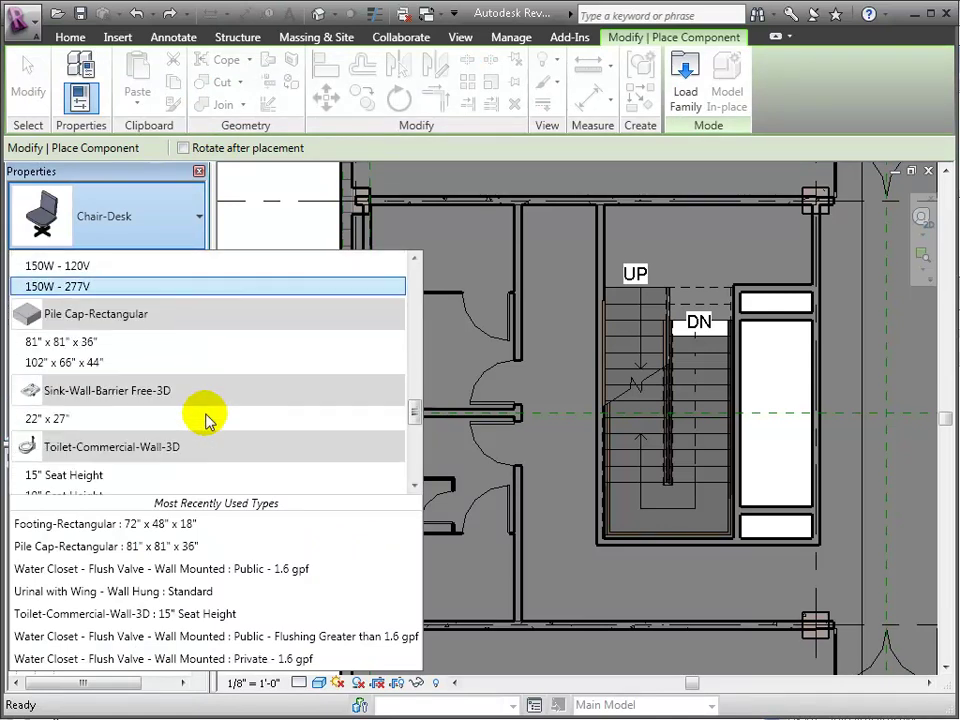
pyautogui.click(57, 420)
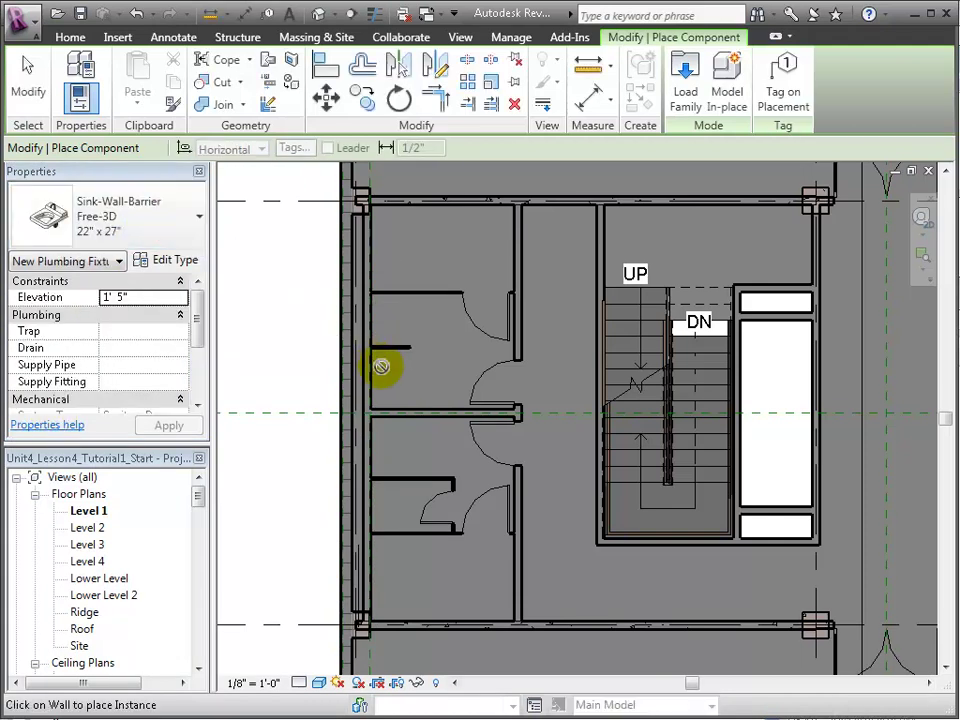
# Place a Sink-Wall-Barrier Free-3D sink on the outer wall of the upper and lower stalls.
pyautogui.scroll(2, 385, 380)
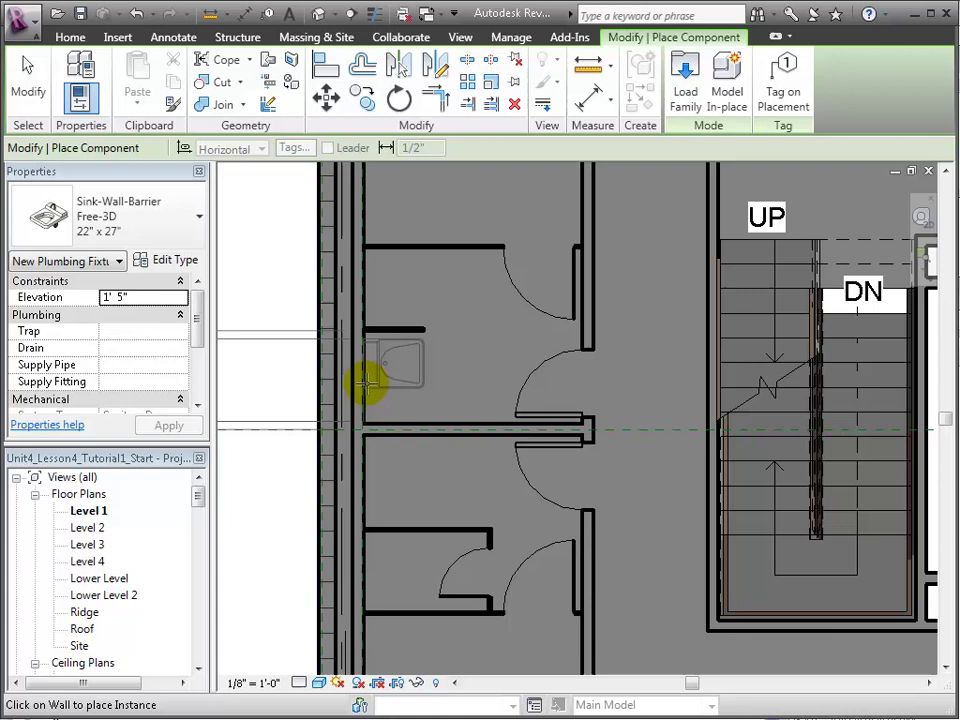
pyautogui.scroll(-1, 368, 383)
pyautogui.scroll(-1, 366, 385)
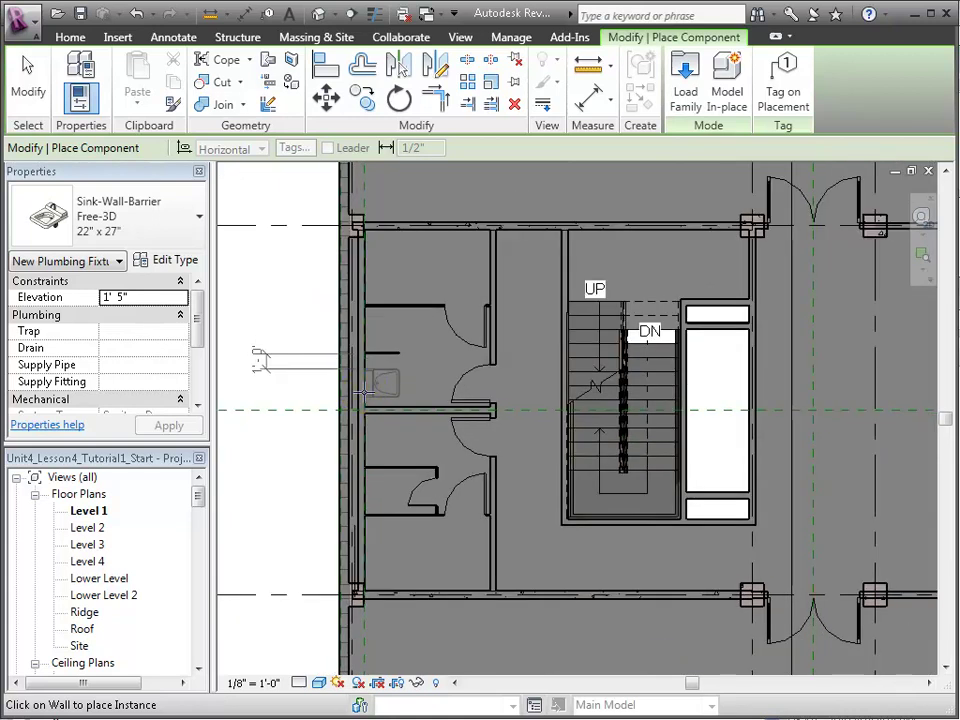
pyautogui.click(364, 393)
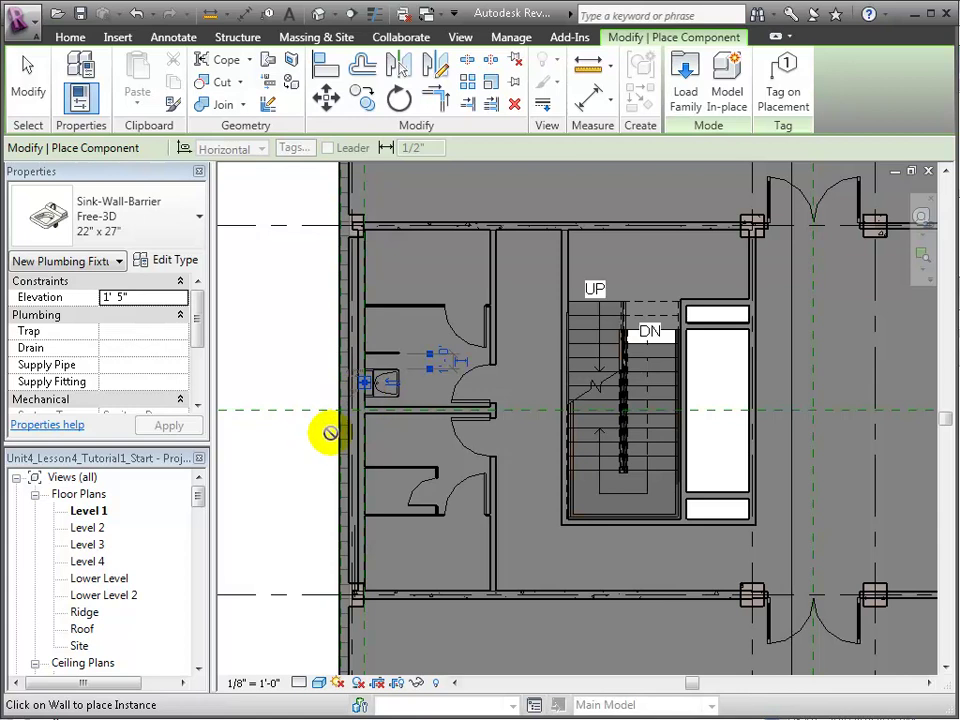
pyautogui.click(370, 448)
pyautogui.click(369, 443)
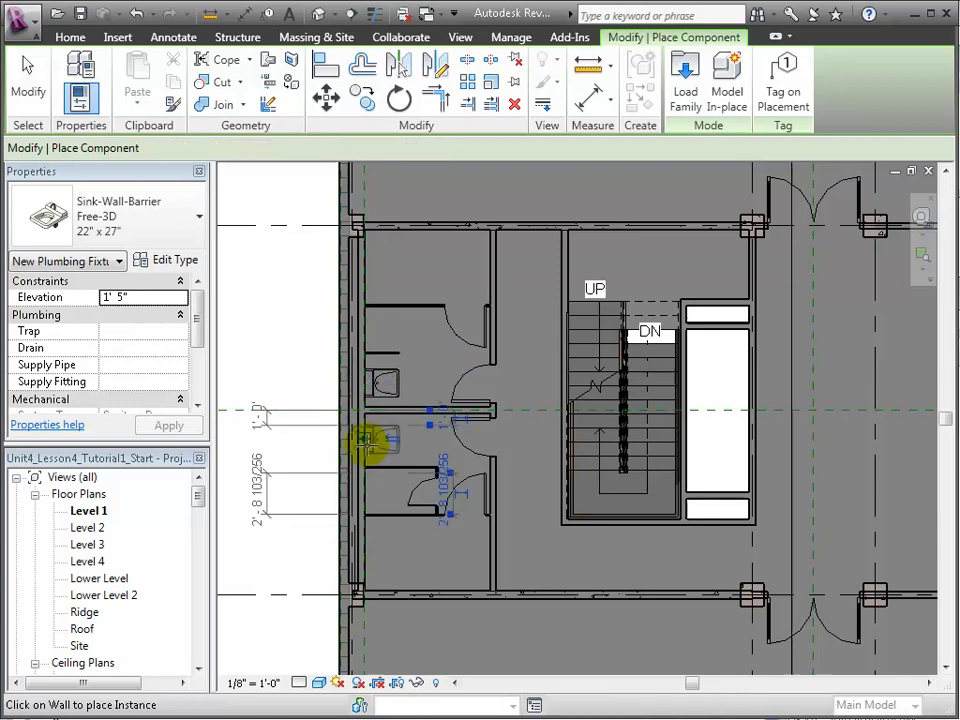
pyautogui.scroll(3, 311, 436)
pyautogui.moveTo(315, 441); pyautogui.dragTo(243, 443, button='middle')
# Select the lower sink and move its temporary dimension's witness line to the sink's bottom edge.
pyautogui.press('Escape')
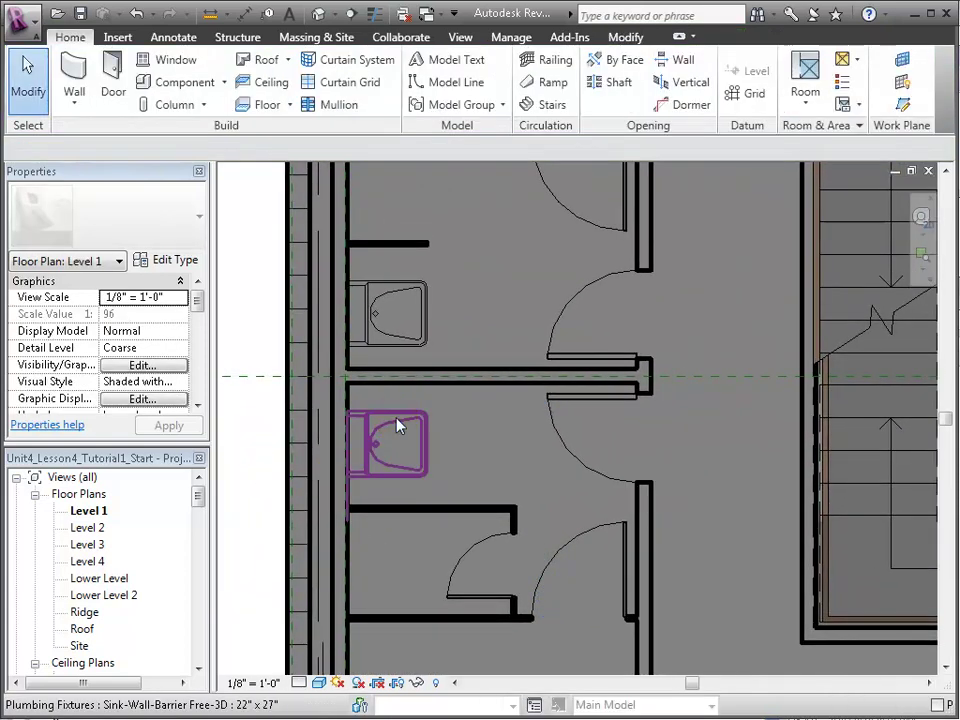
pyautogui.click(396, 425)
pyautogui.click(431, 298)
pyautogui.scroll(3, 431, 298)
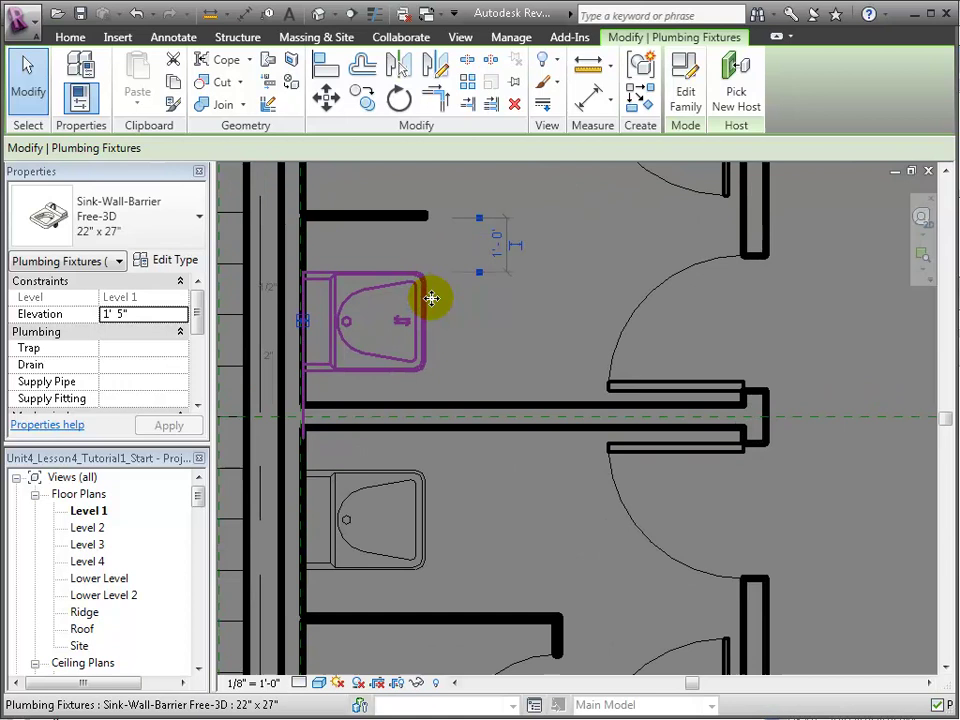
pyautogui.click(516, 540)
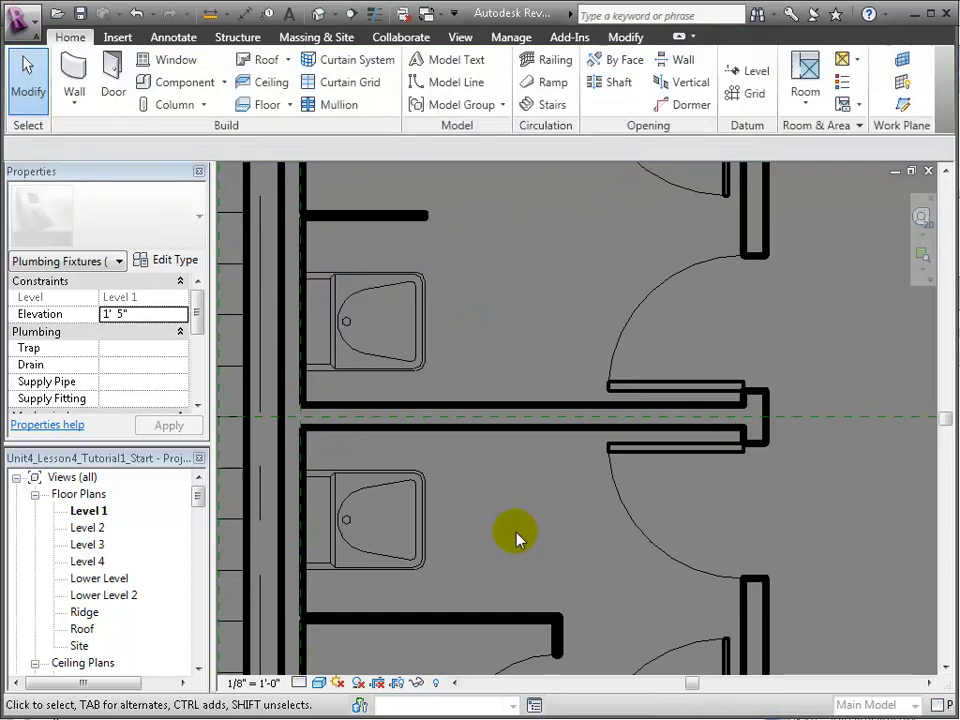
pyautogui.click(416, 564)
pyautogui.rightClick(467, 640)
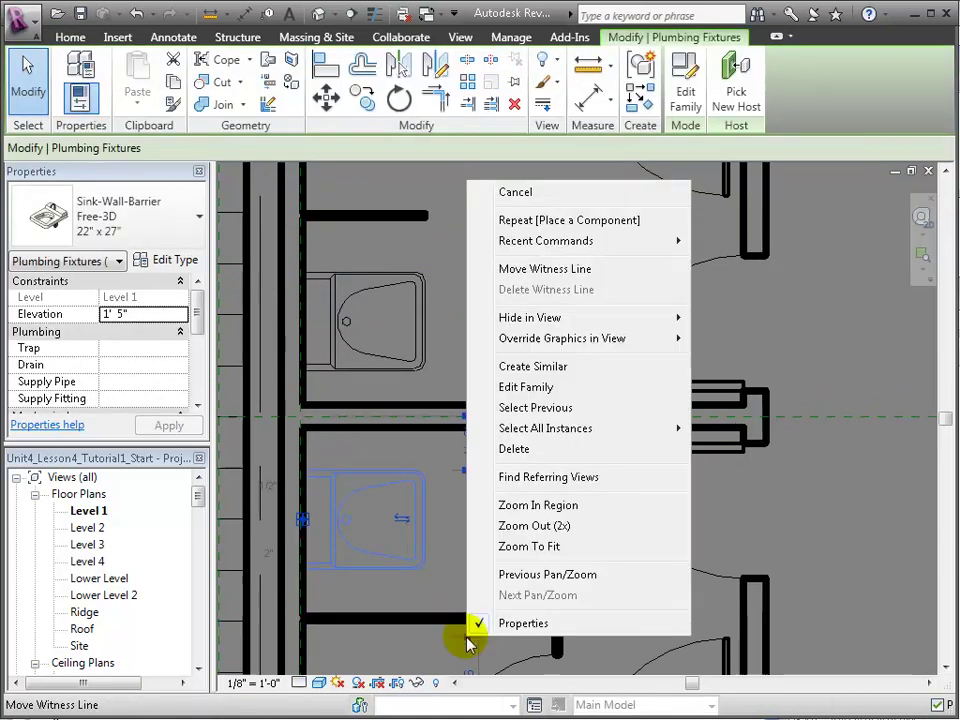
pyautogui.click(536, 270)
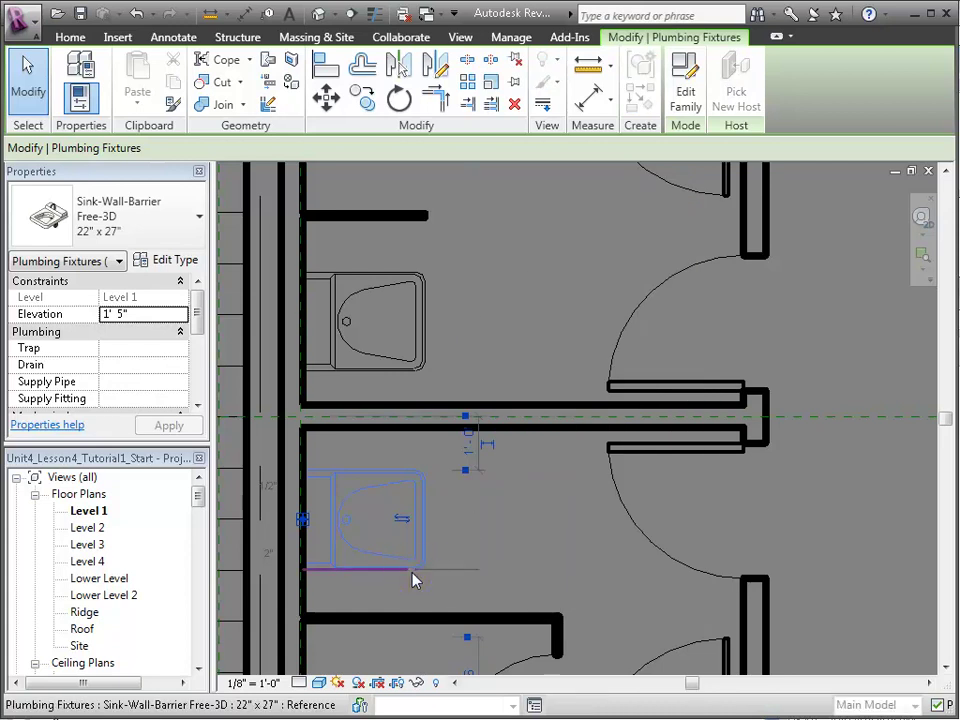
pyautogui.click(415, 578)
pyautogui.moveTo(518, 566); pyautogui.dragTo(523, 416, button='middle')
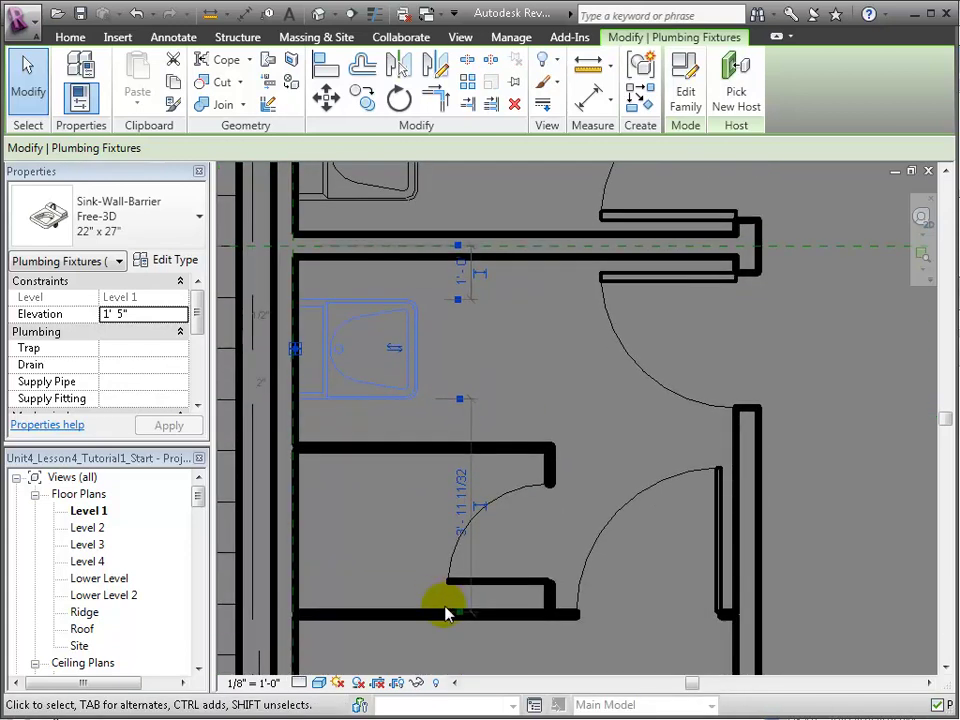
# Attach the witness line to the partition wall below and set the distance to 1'-0".
pyautogui.rightClick(459, 615)
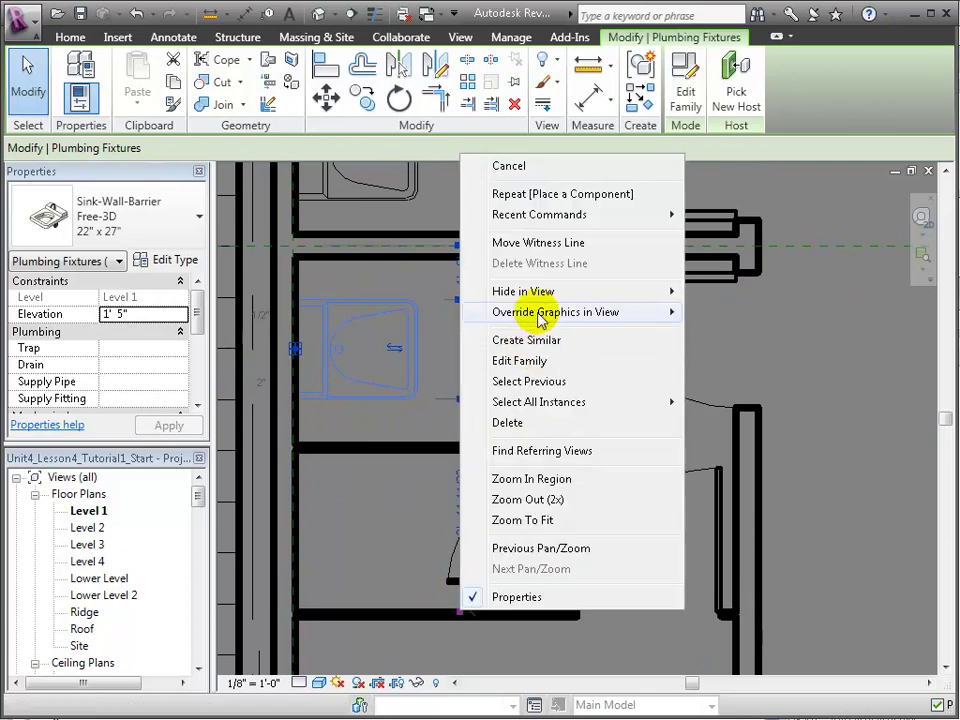
pyautogui.click(538, 242)
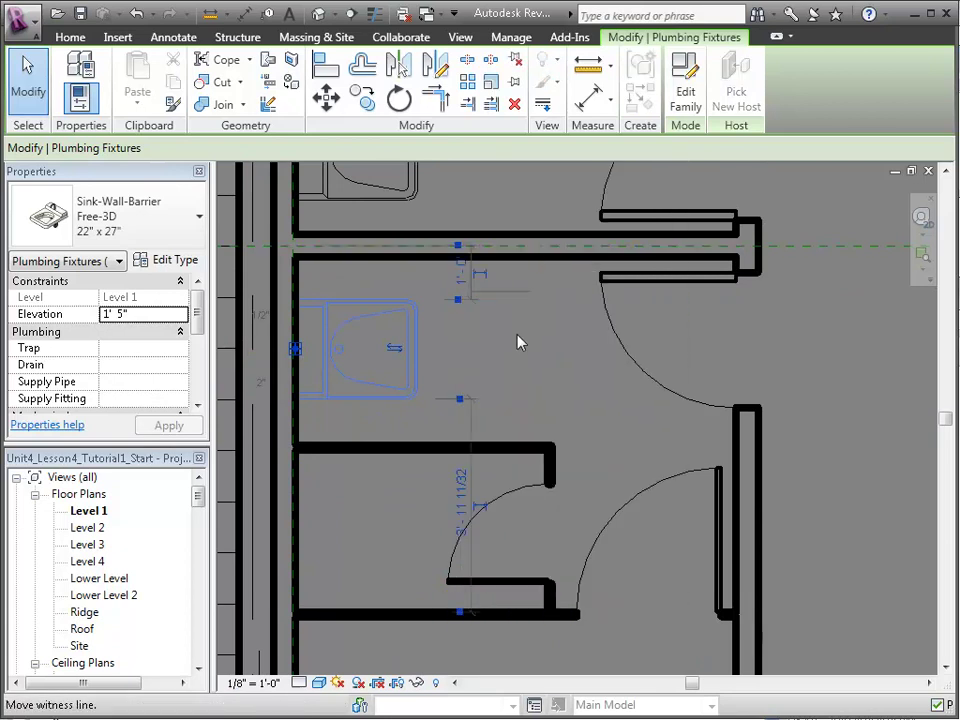
pyautogui.scroll(5, 437, 450)
pyautogui.click(441, 456)
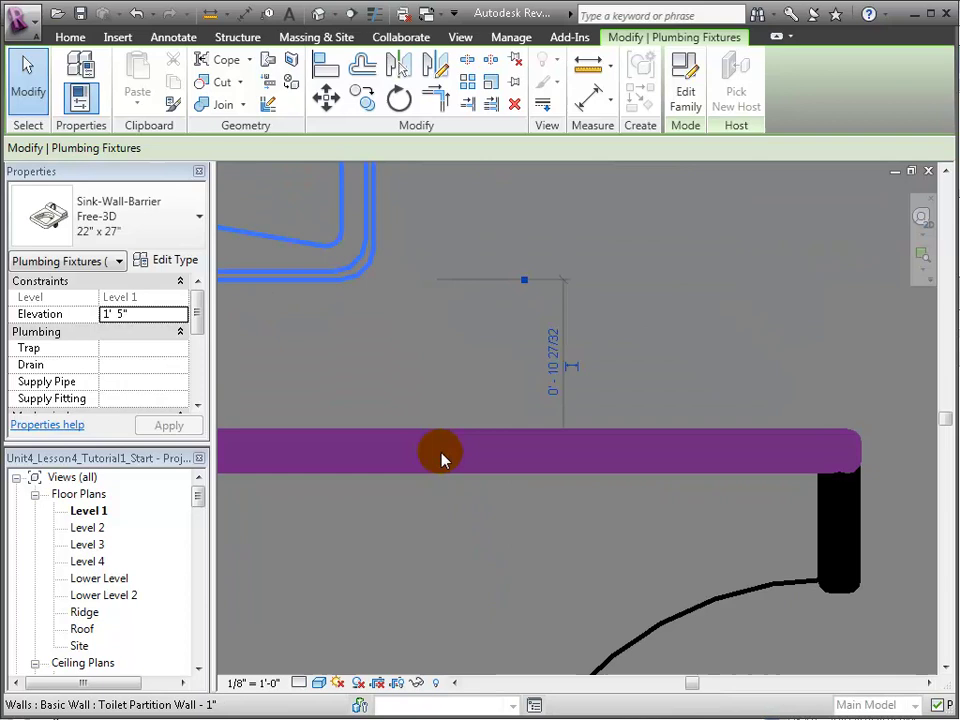
pyautogui.scroll(-1, 586, 385)
pyautogui.scroll(-3, 588, 395)
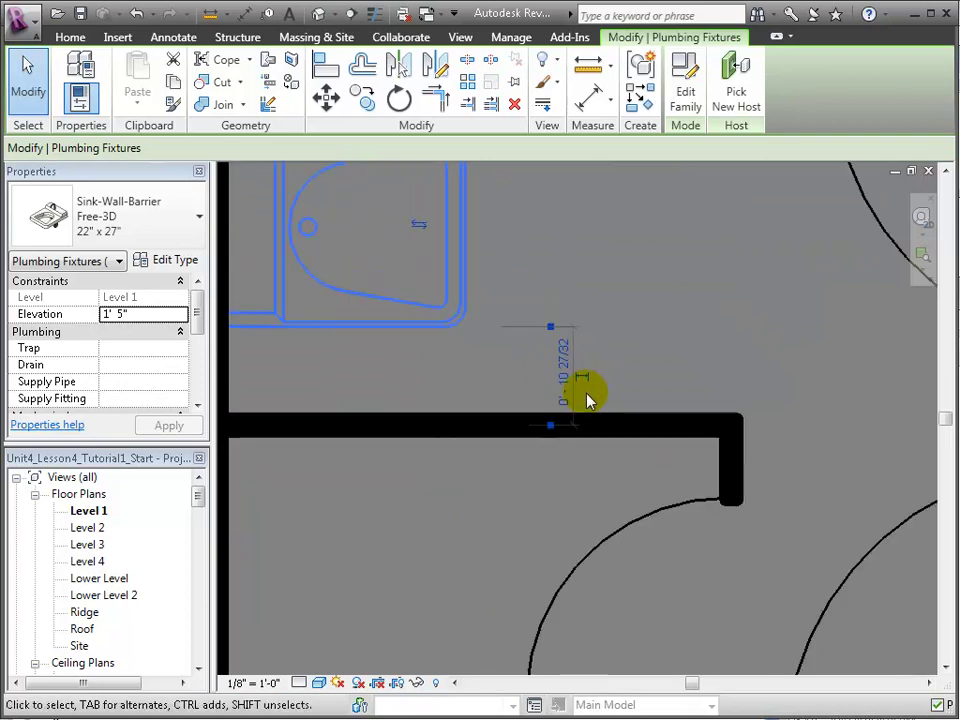
pyautogui.click(563, 387)
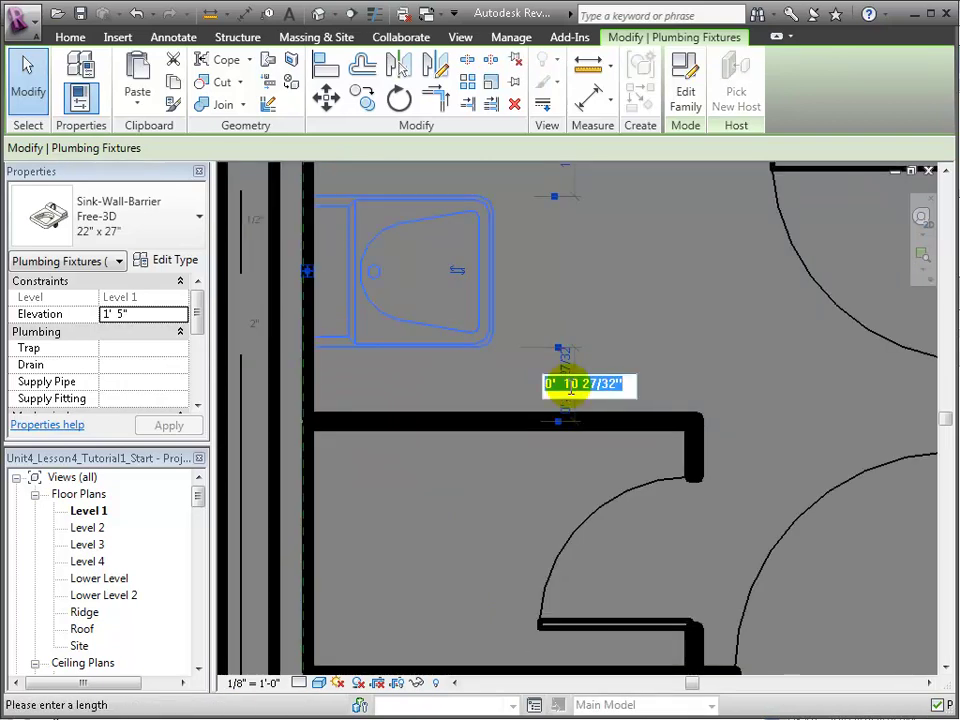
pyautogui.press('Return')
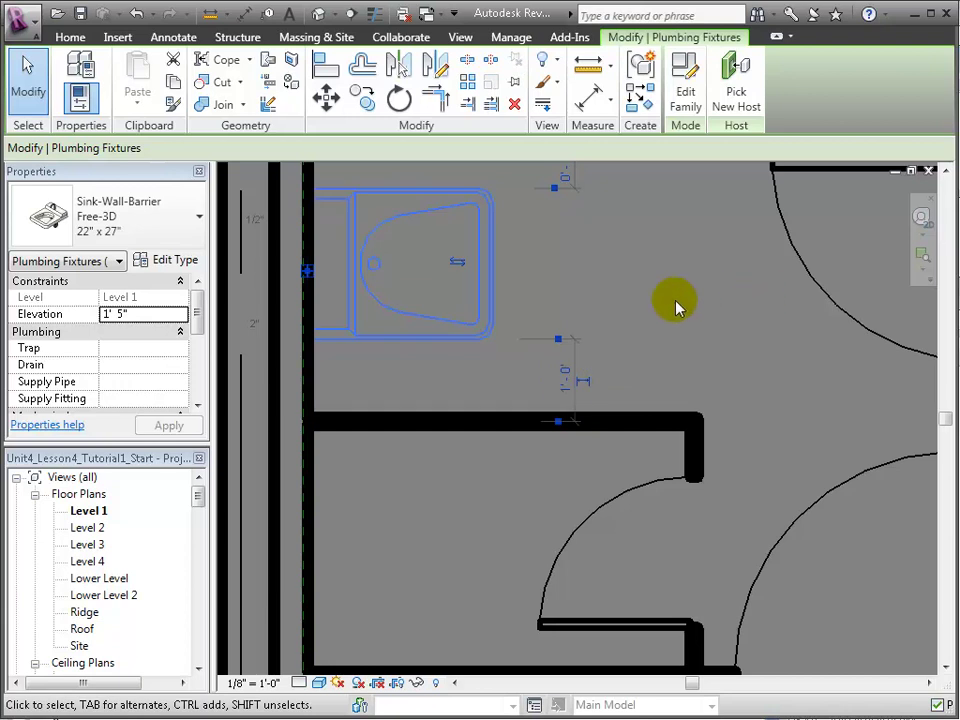
pyautogui.scroll(-1, 675, 306)
pyautogui.moveTo(675, 306); pyautogui.dragTo(680, 582, button='middle')
pyautogui.scroll(-3, 675, 545)
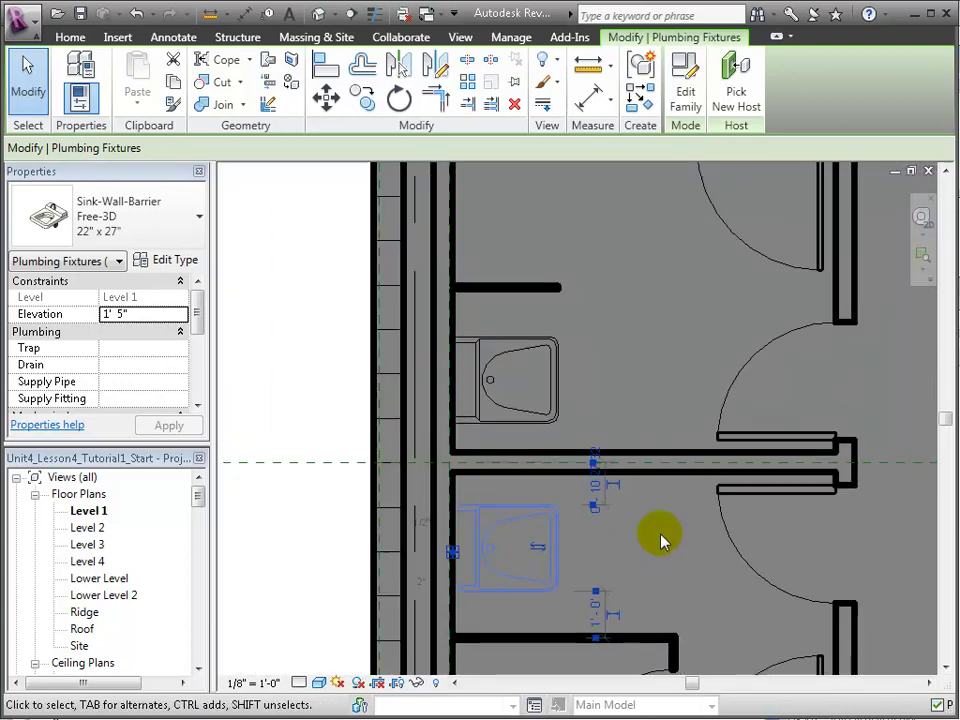
# Choose the Water Closet - Flush Valve - Wall Mounted : Public - 1.6 gpf component type.
pyautogui.click(296, 234)
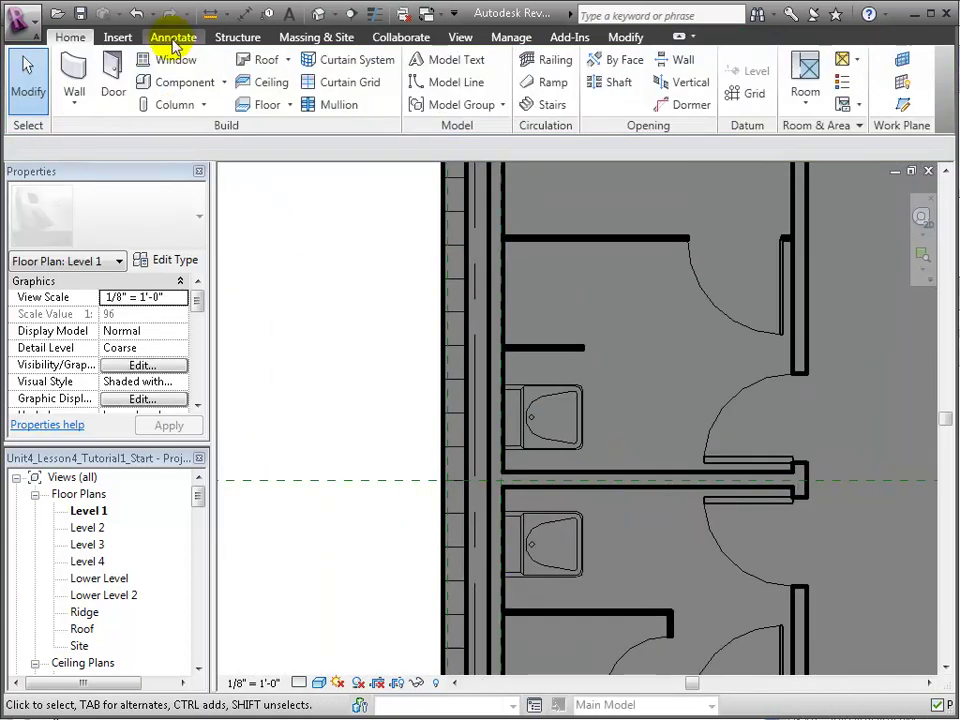
pyautogui.click(180, 82)
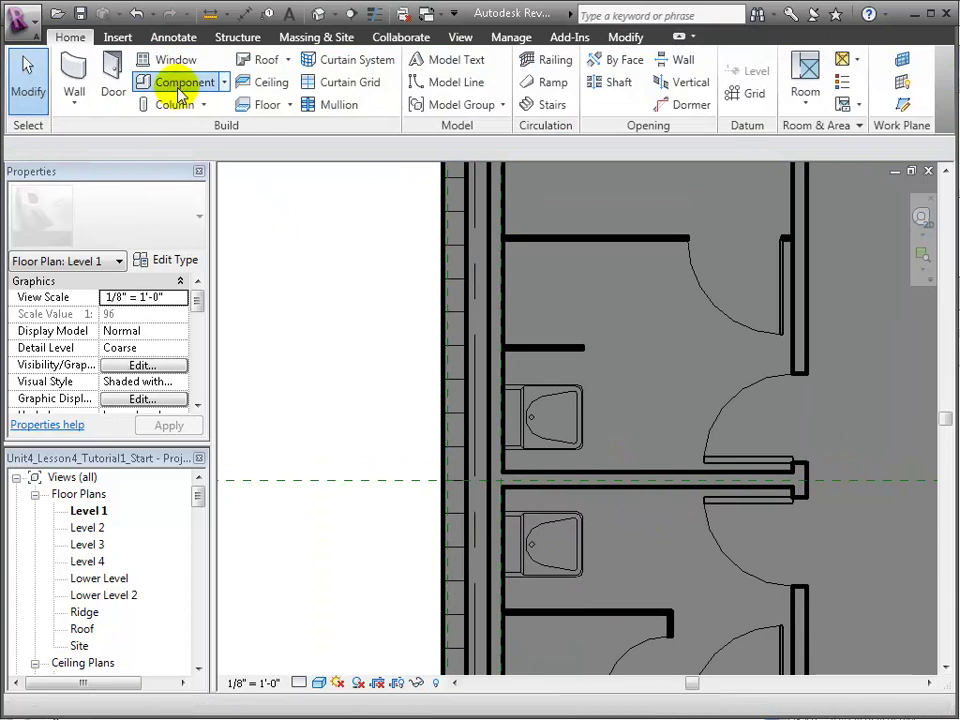
pyautogui.click(192, 212)
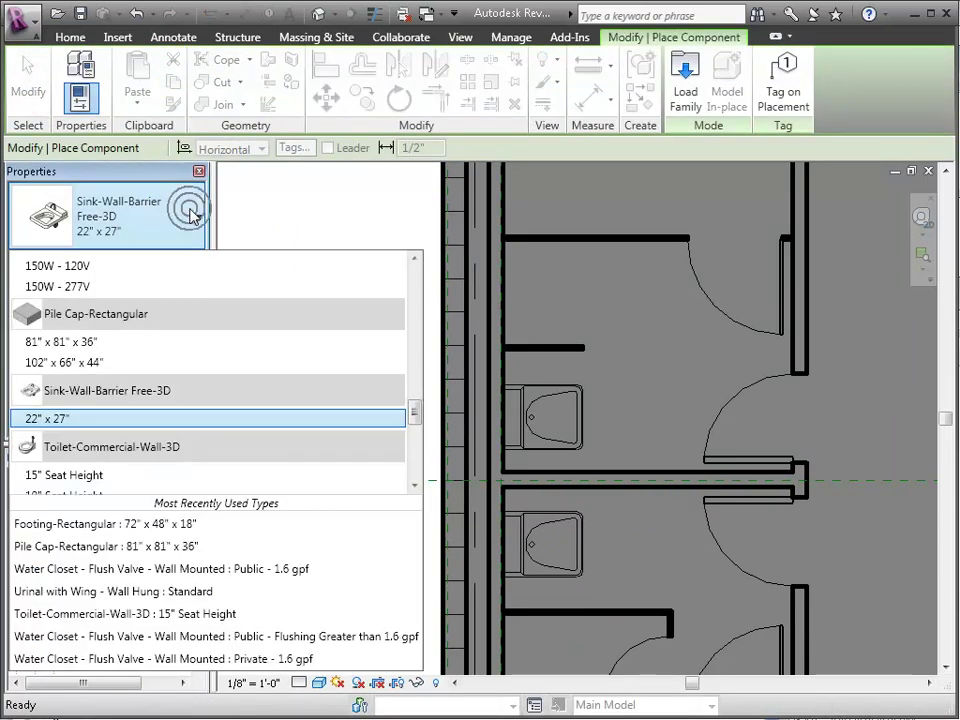
pyautogui.scroll(-10, 185, 392)
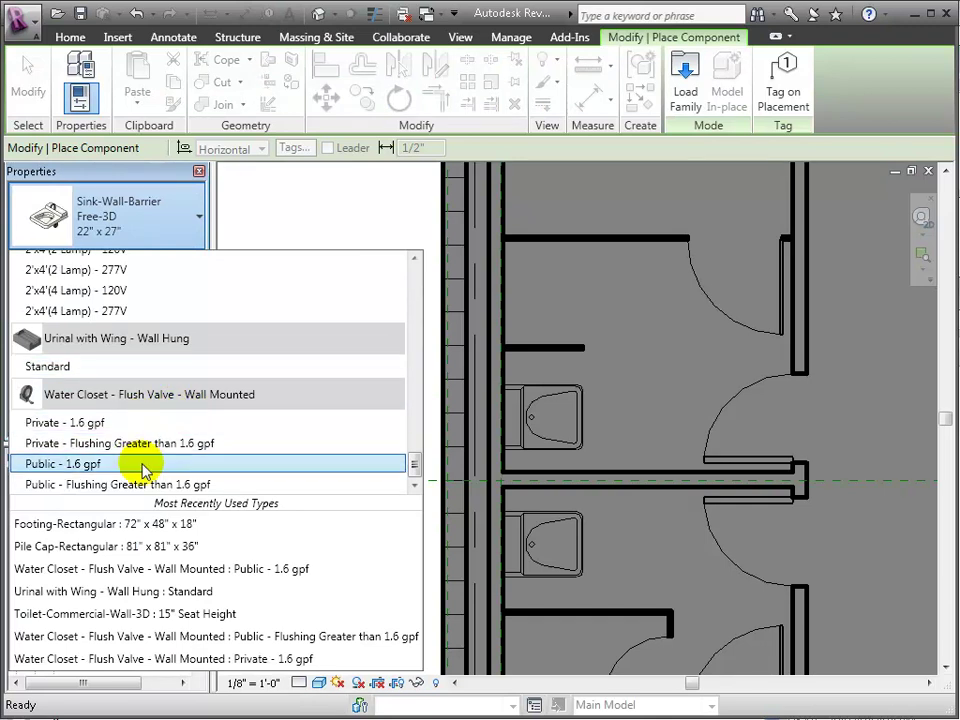
pyautogui.click(143, 464)
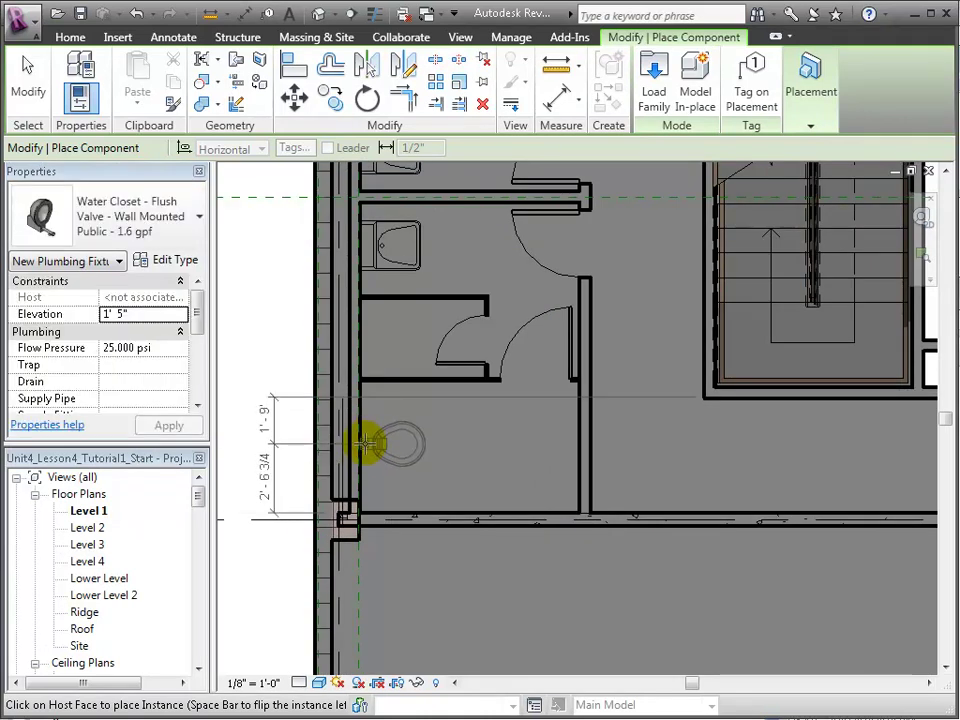
# Place a Public - 1.6 gpf water closet on the wall in each of the two stalls.
pyautogui.click(365, 446)
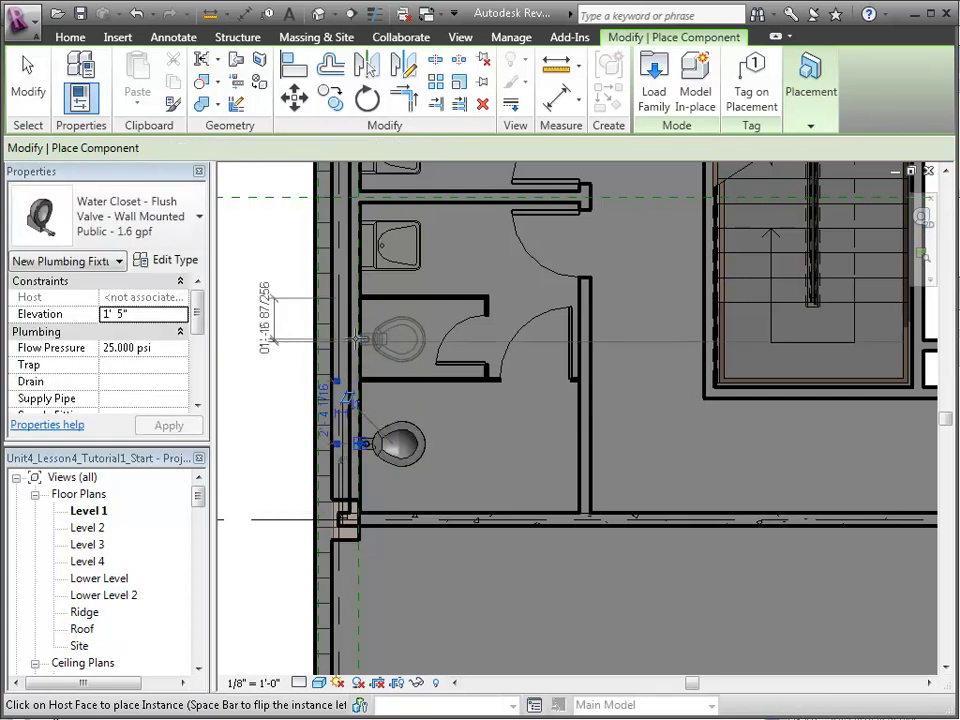
pyautogui.click(355, 340)
pyautogui.press('Escape')
pyautogui.press('Escape')
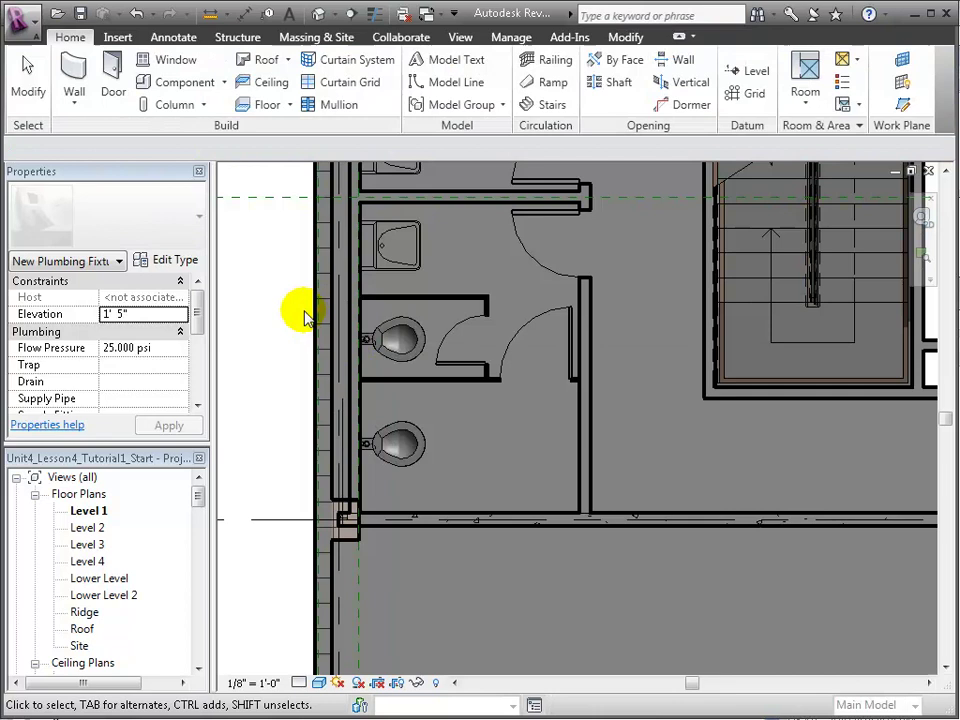
pyautogui.moveTo(305, 311); pyautogui.dragTo(285, 467, button='middle')
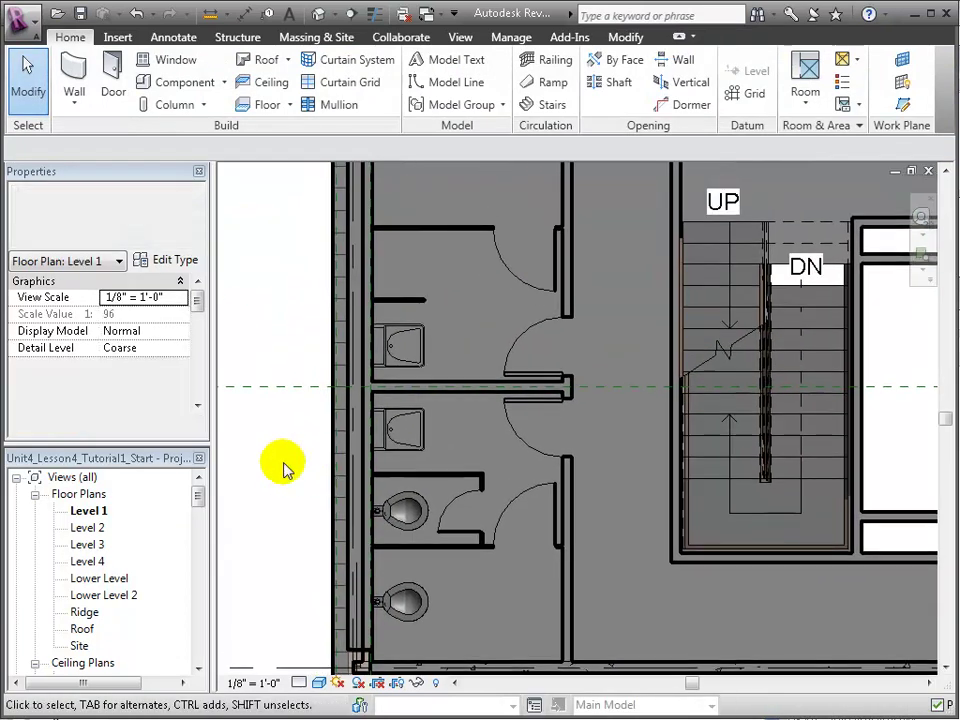
# Place a Urinal with Wing - Wall Hung : Standard on the uppermost bay's wall.
pyautogui.click(188, 88)
pyautogui.click(200, 218)
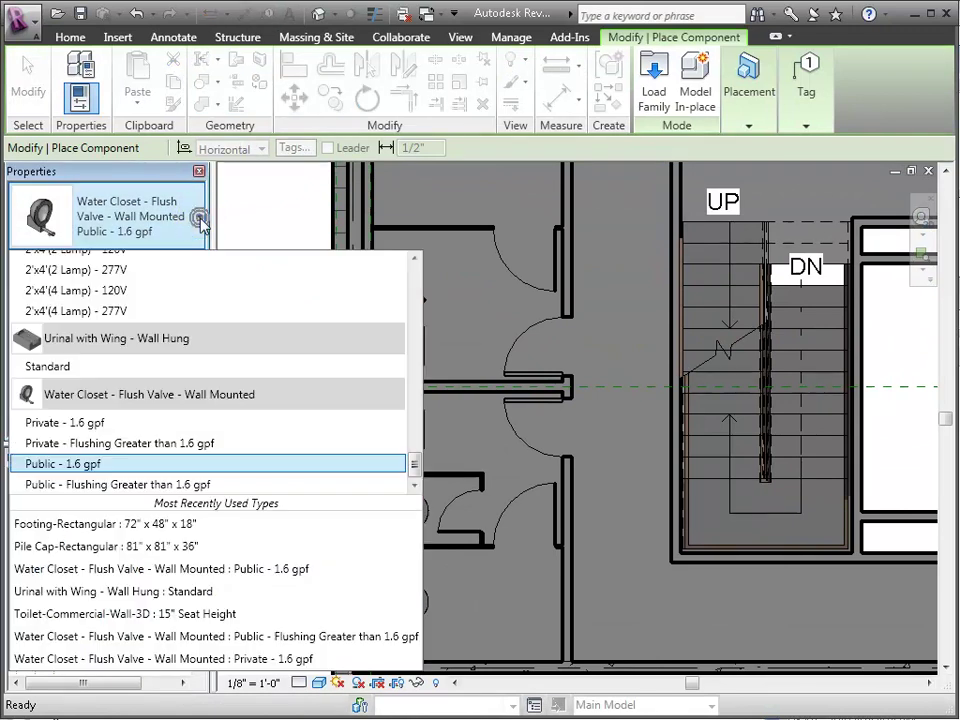
pyautogui.scroll(1, 195, 266)
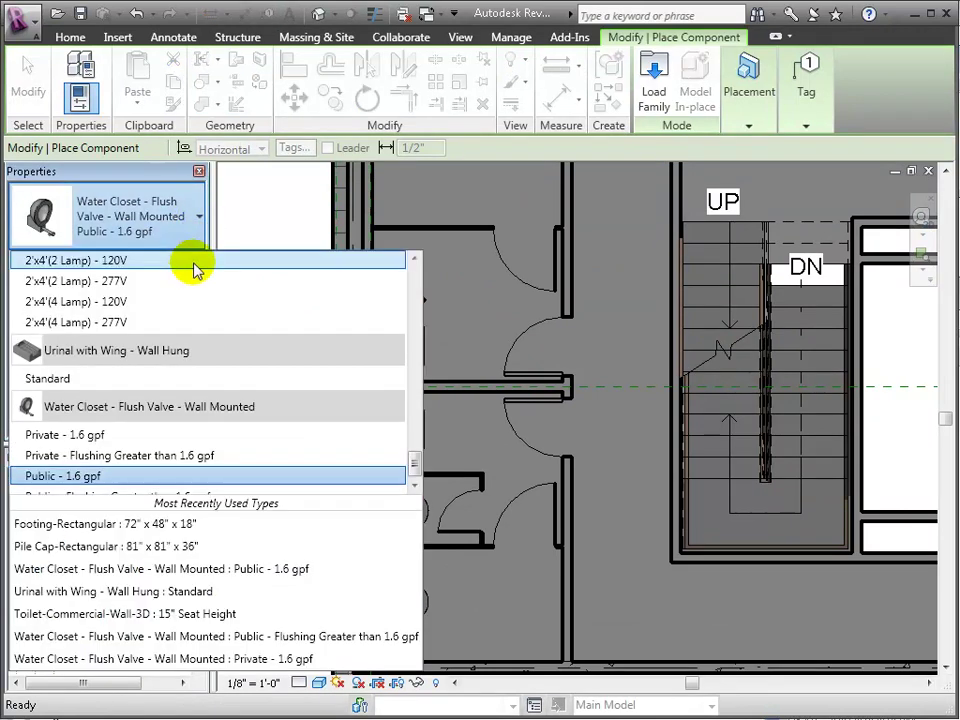
pyautogui.click(193, 387)
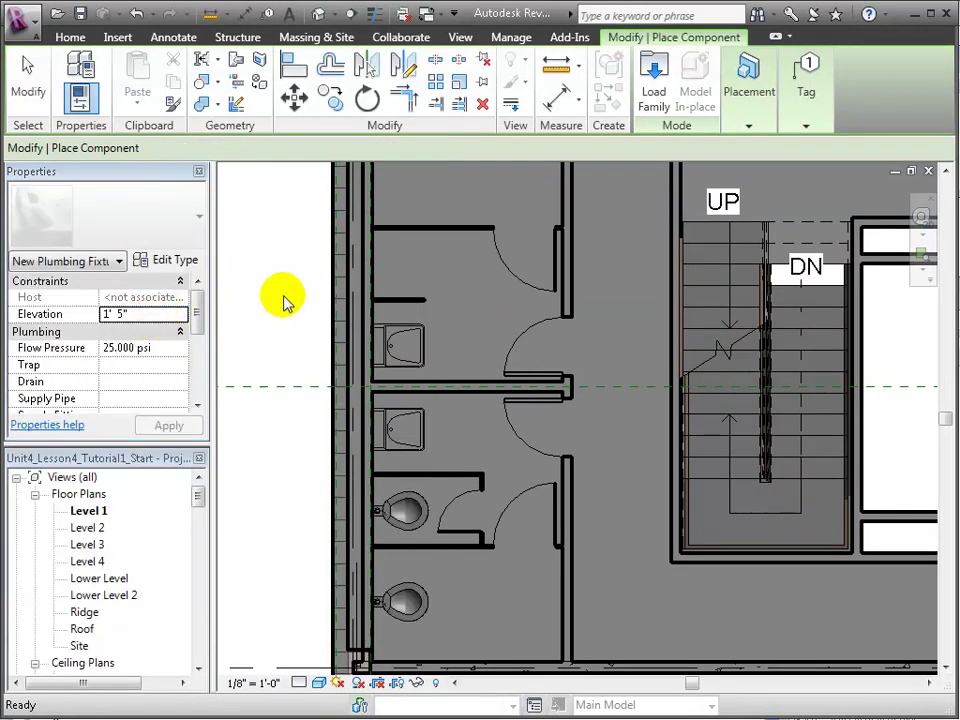
pyautogui.scroll(4, 372, 262)
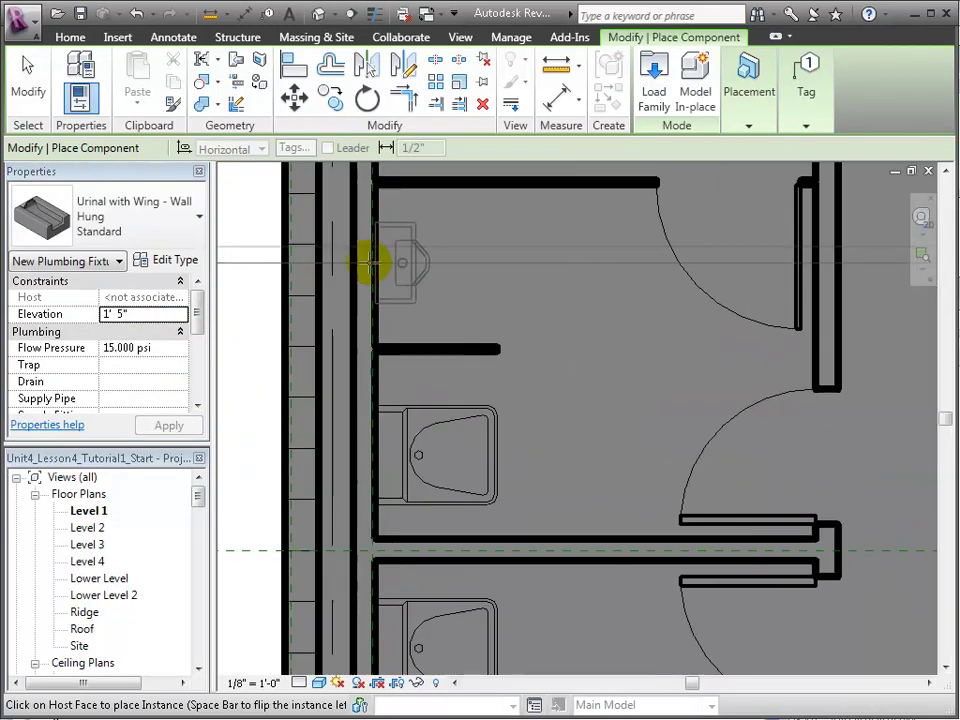
pyautogui.click(370, 262)
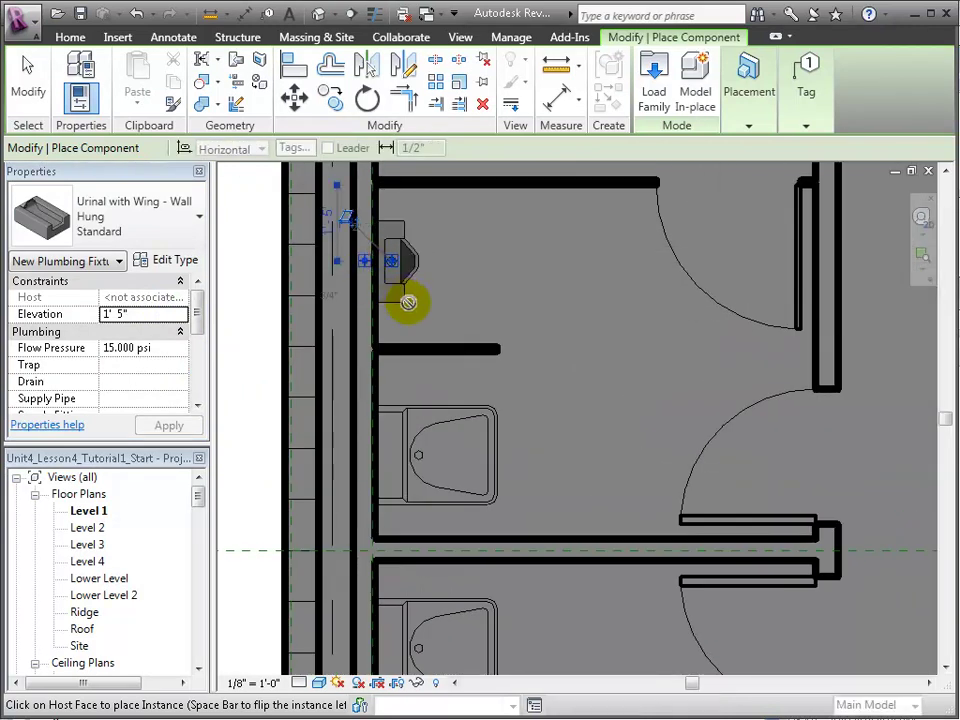
pyautogui.press('Escape')
pyautogui.press('Escape')
pyautogui.scroll(-3, 285, 424)
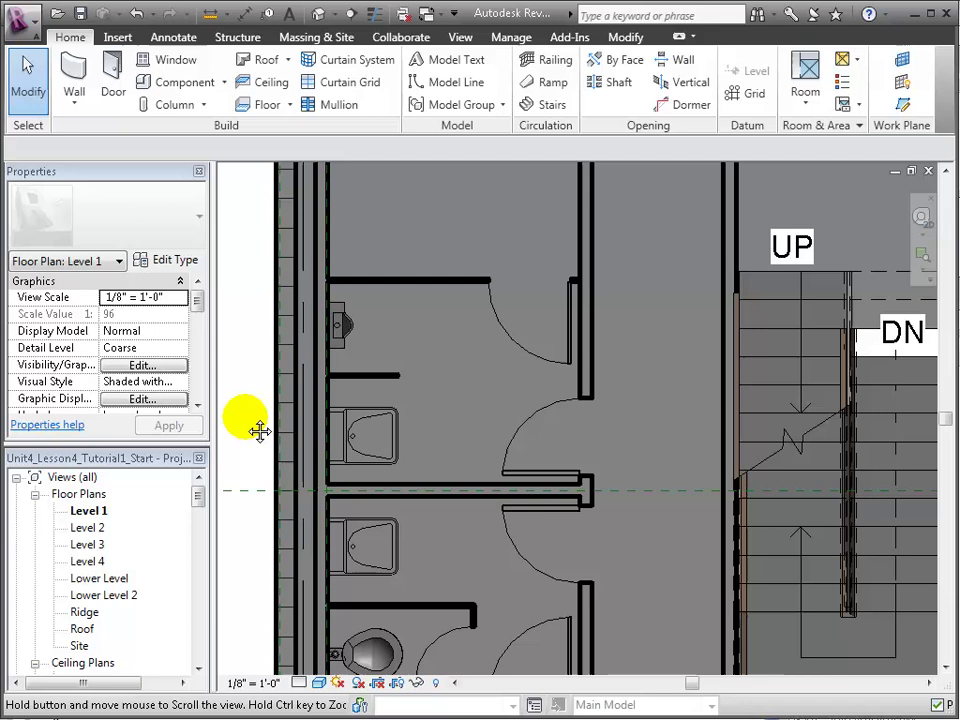
# Edit the Sink-Wall-Barrier Free-3D family and review its Domestic Cold Water and Sanitary connectors.
pyautogui.moveTo(257, 429); pyautogui.dragTo(260, 310, button='middle')
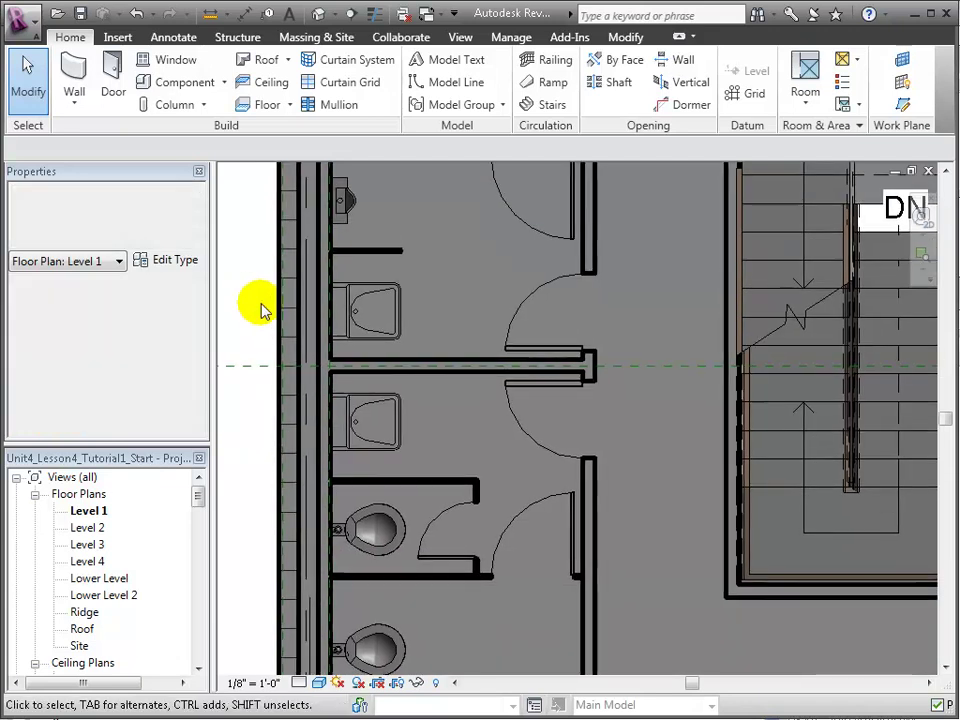
pyautogui.click(375, 343)
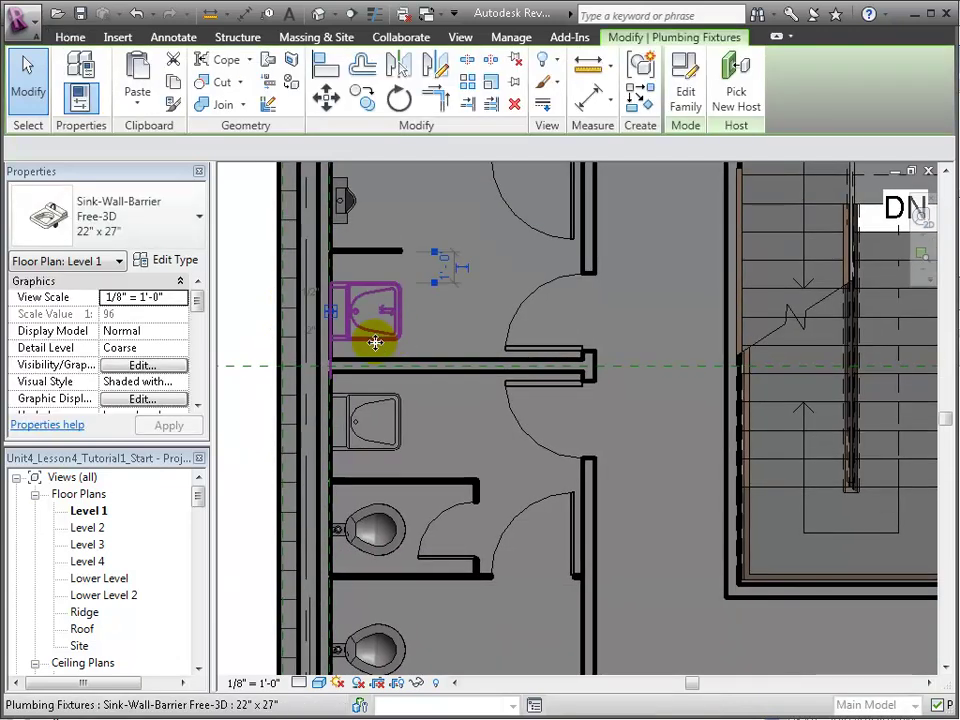
pyautogui.click(690, 88)
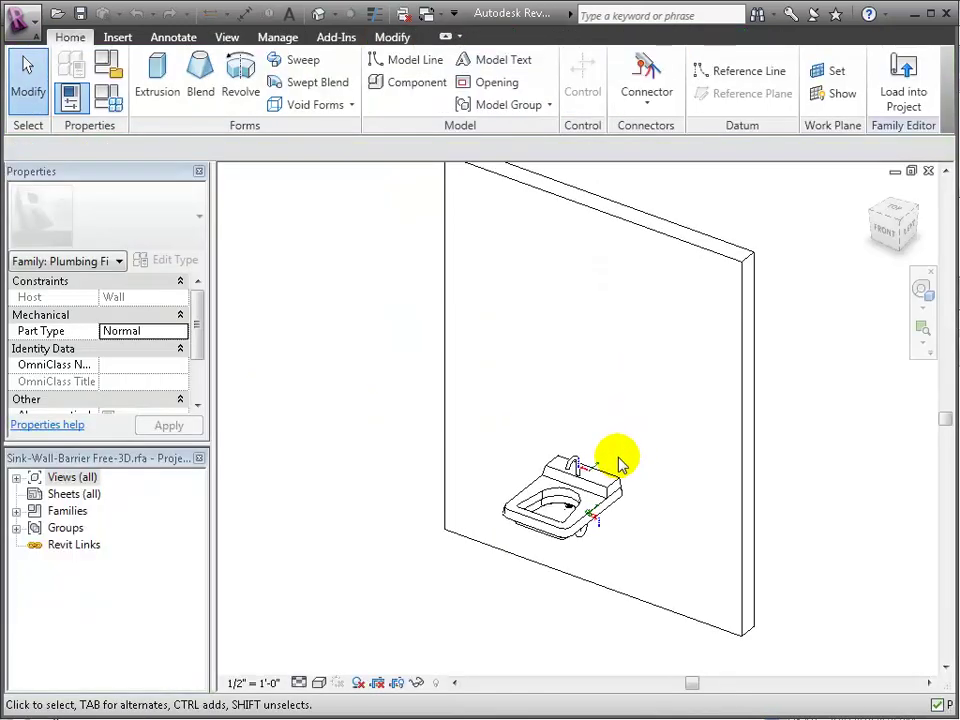
pyautogui.scroll(8, 620, 463)
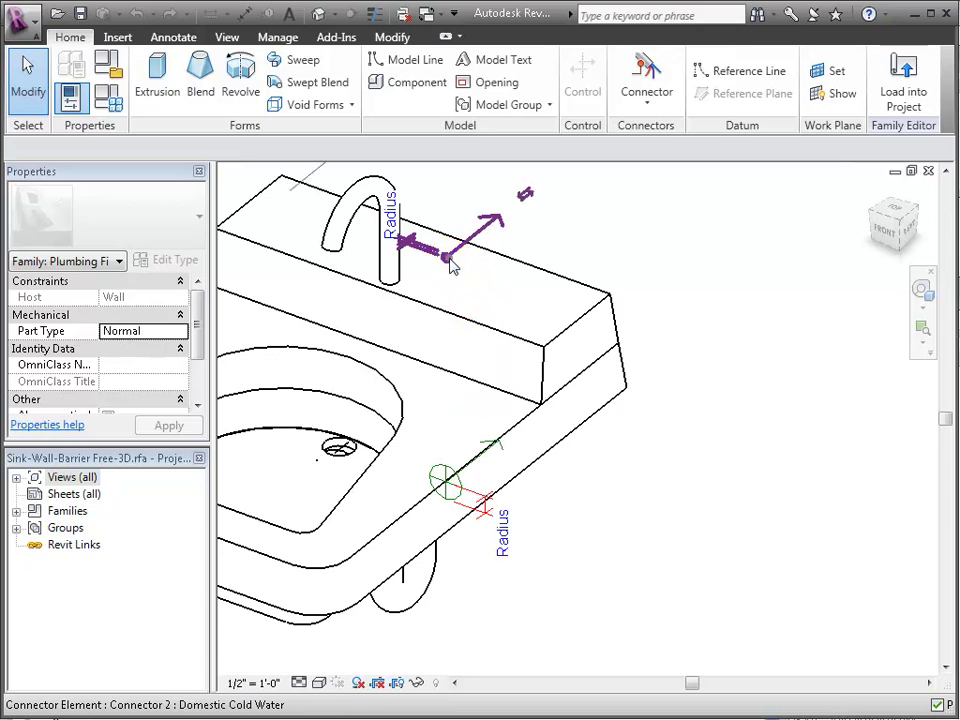
pyautogui.click(448, 259)
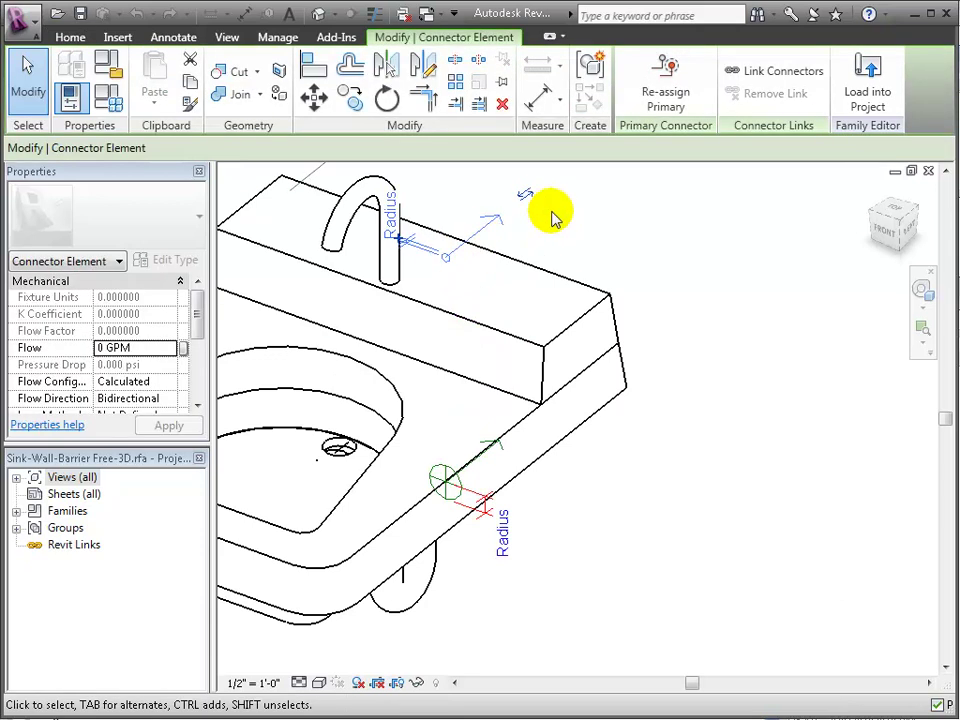
pyautogui.click(455, 485)
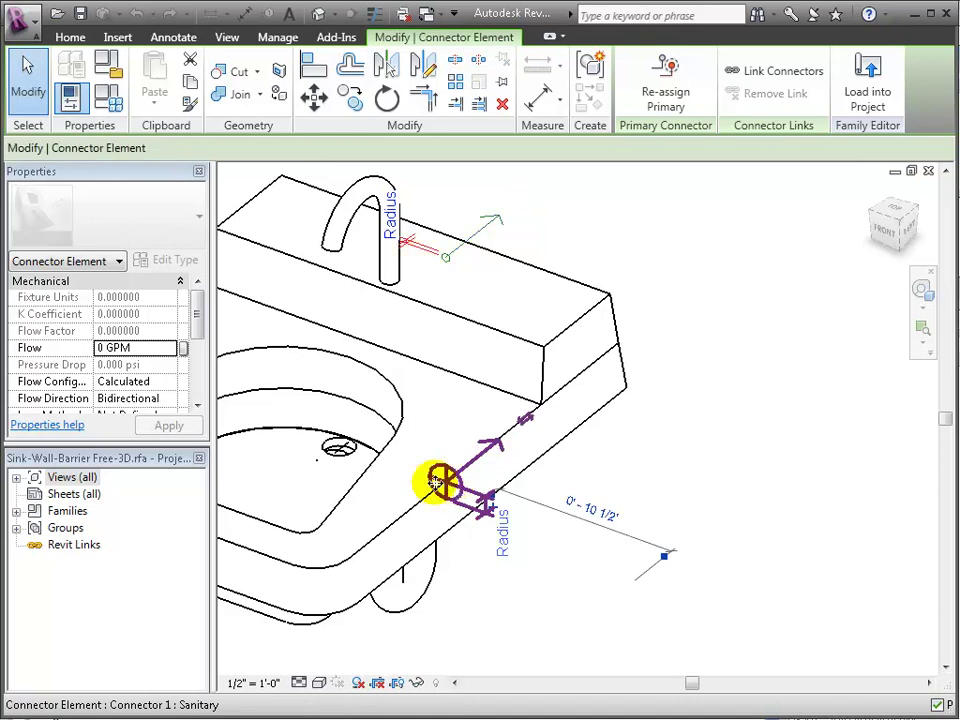
pyautogui.moveTo(199, 315); pyautogui.dragTo(197, 369)
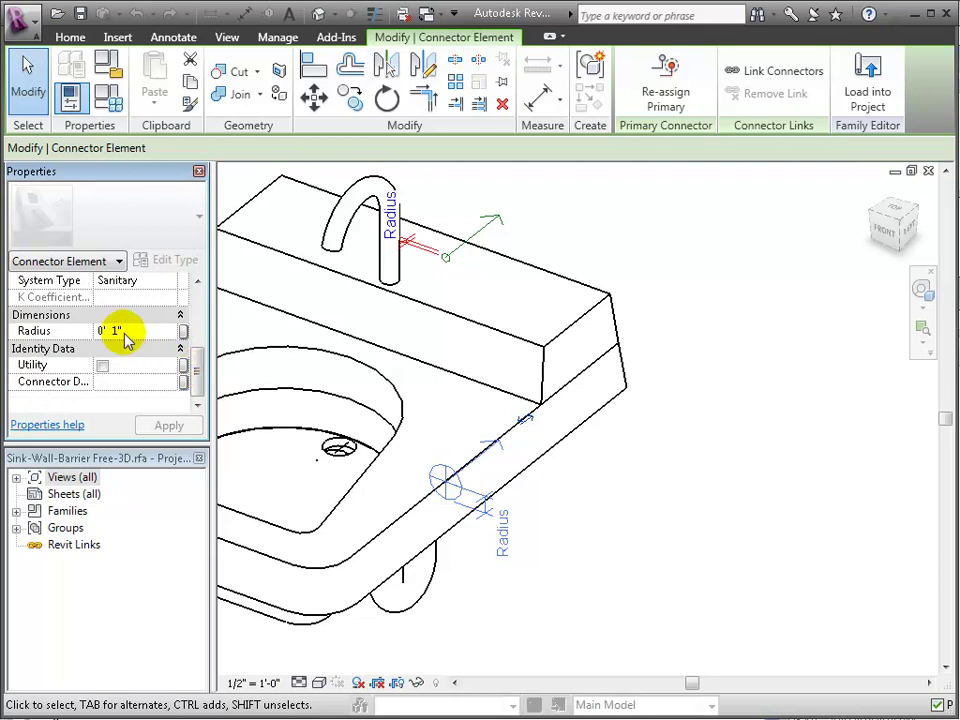
pyautogui.press('Escape')
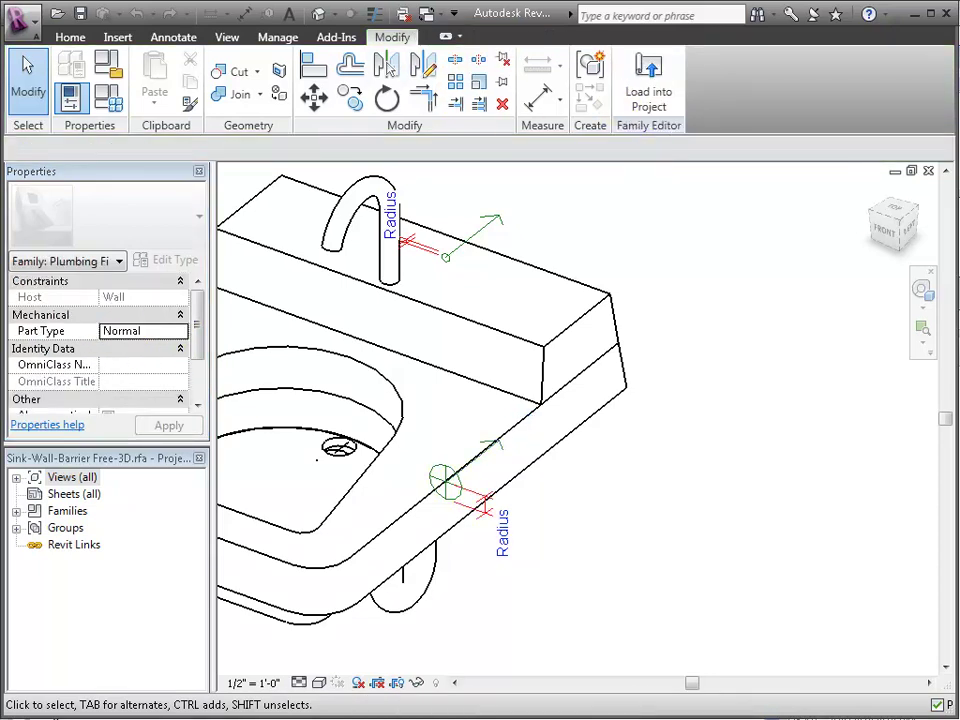
# Close the sink family editor and select both wall sinks on Level 1.
pyautogui.click(928, 171)
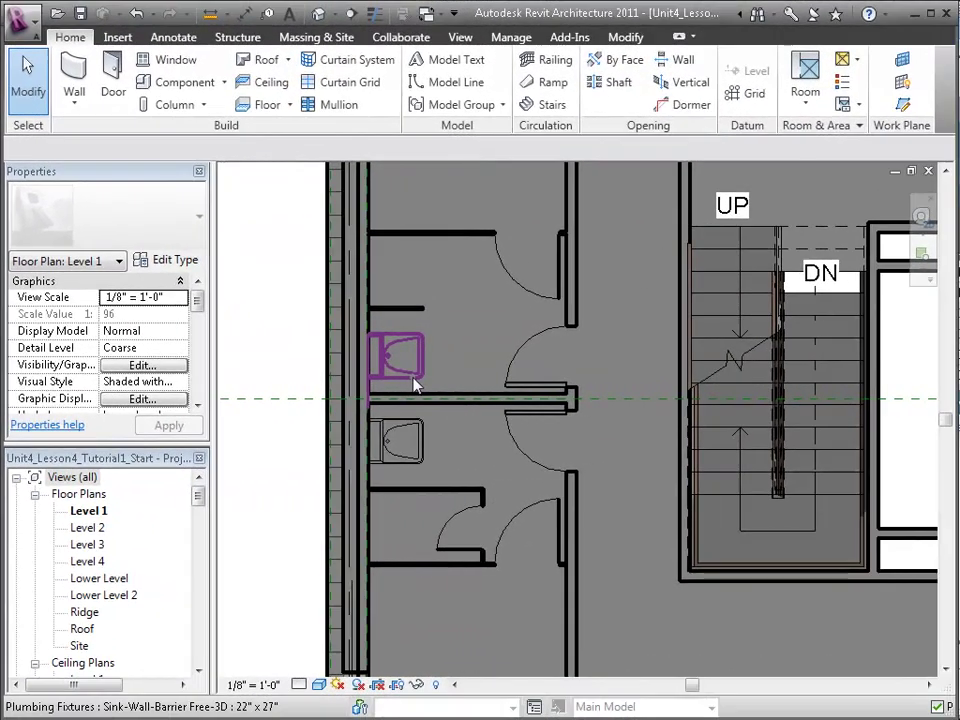
pyautogui.click(412, 385)
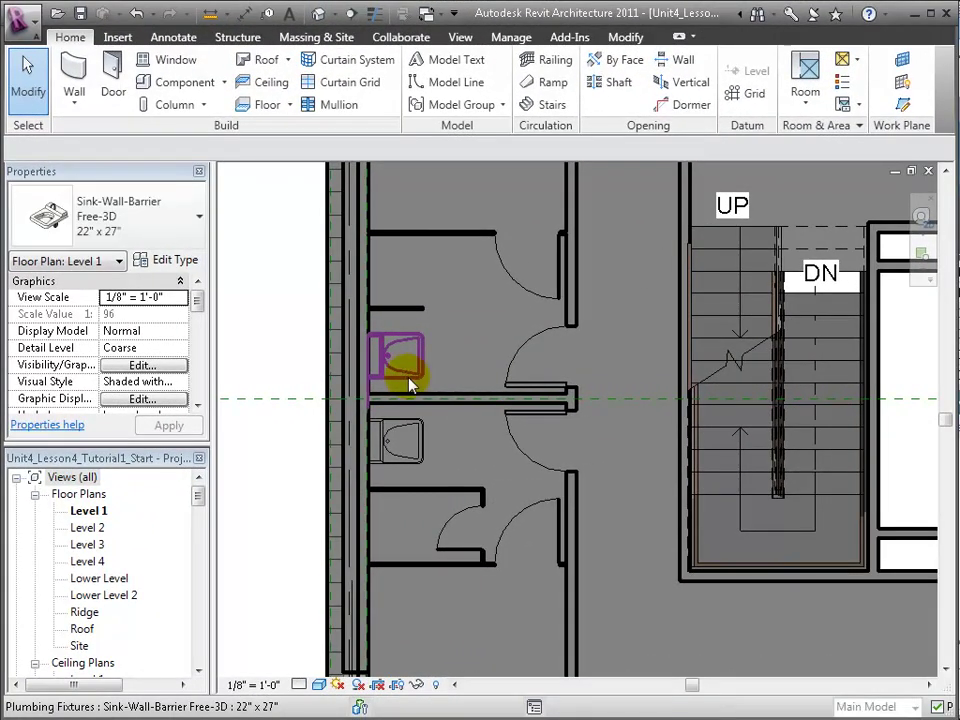
pyautogui.moveTo(410, 385); pyautogui.dragTo(392, 440)
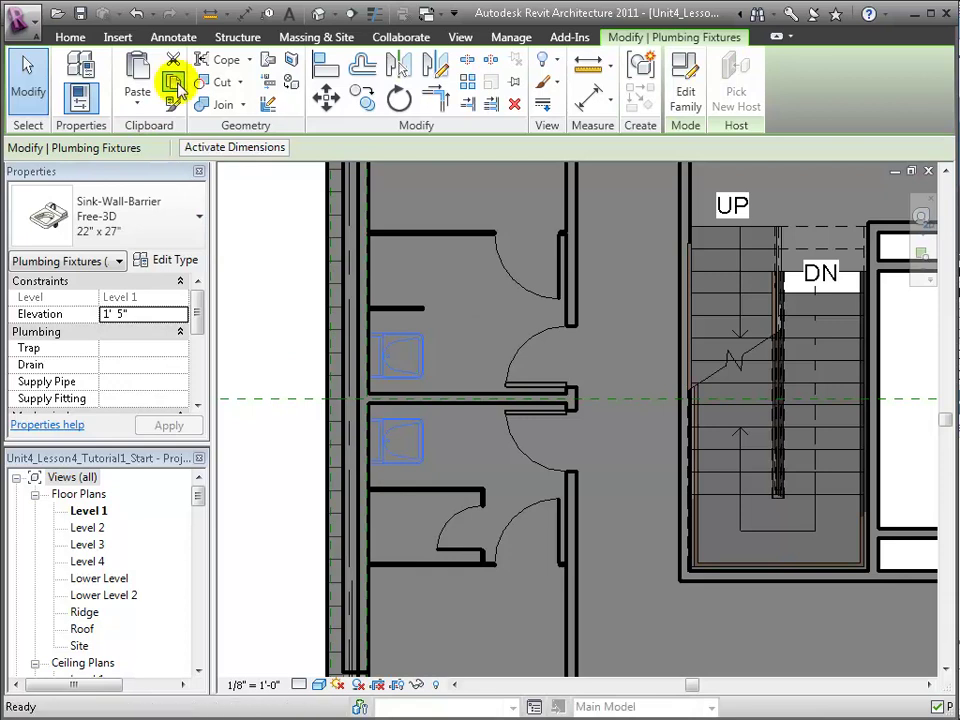
# Paste both sinks Aligned to Selected Levels onto Levels 2, 3 and 4.
pyautogui.click(140, 107)
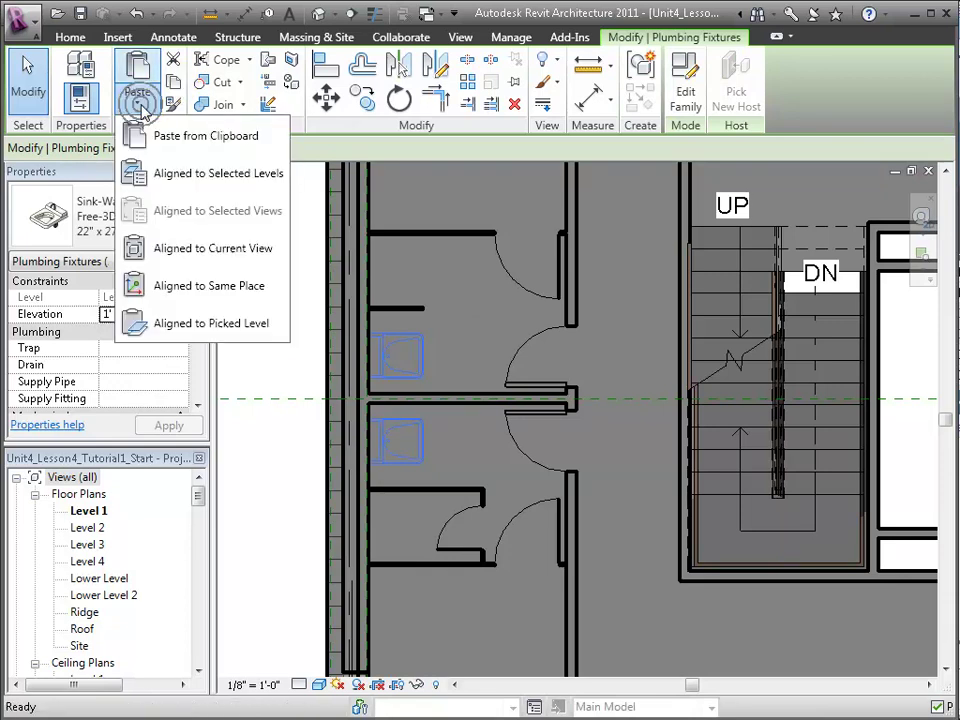
pyautogui.click(170, 176)
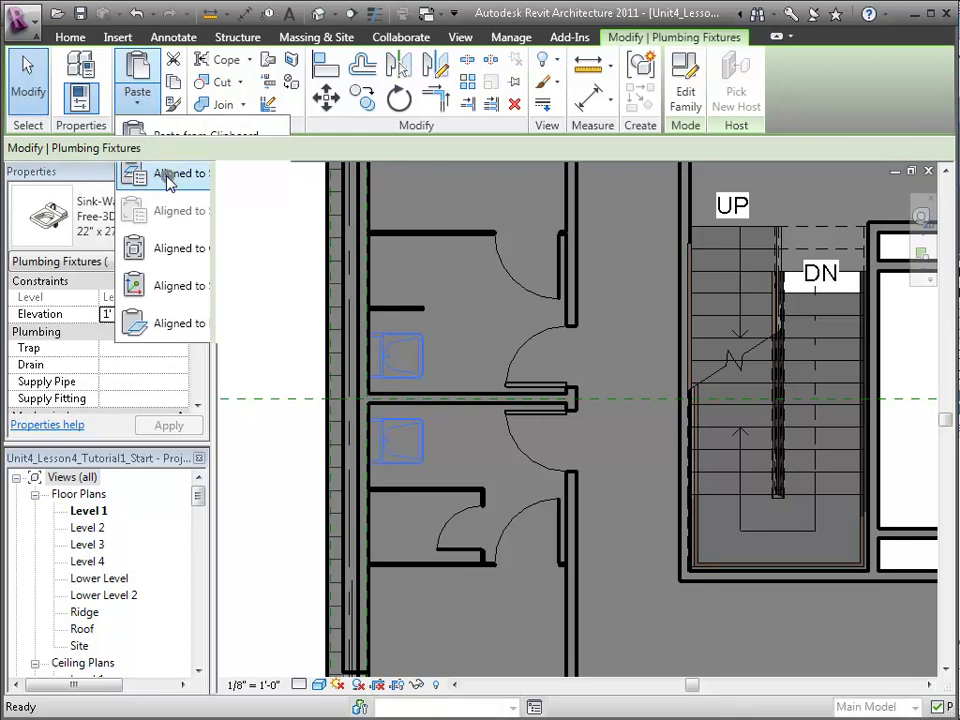
pyautogui.click(398, 254)
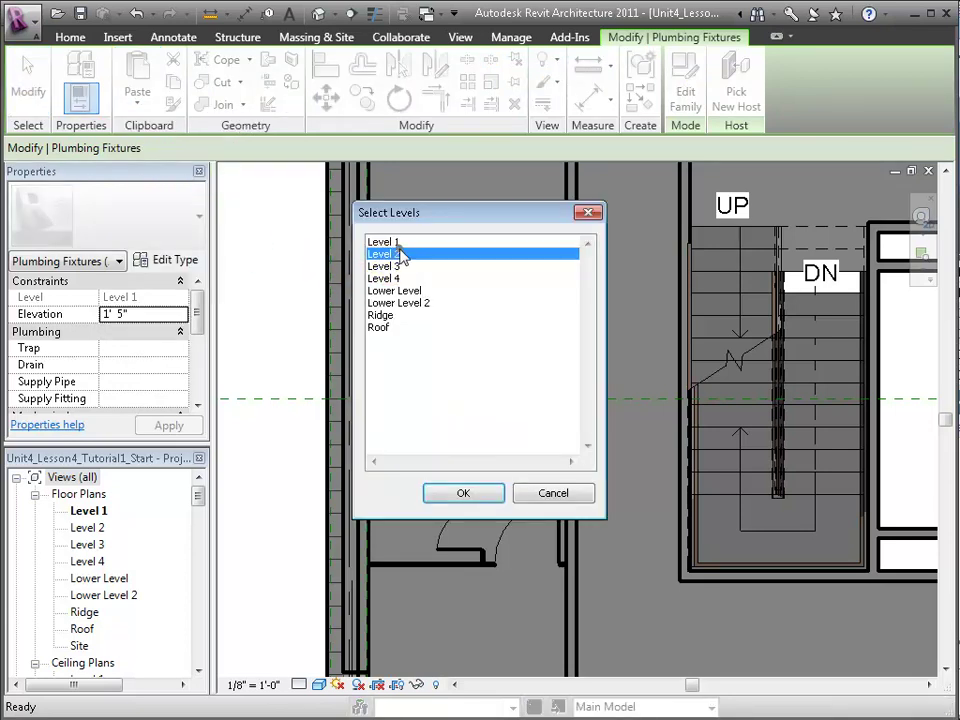
pyautogui.moveTo(398, 270); pyautogui.dragTo(396, 279)
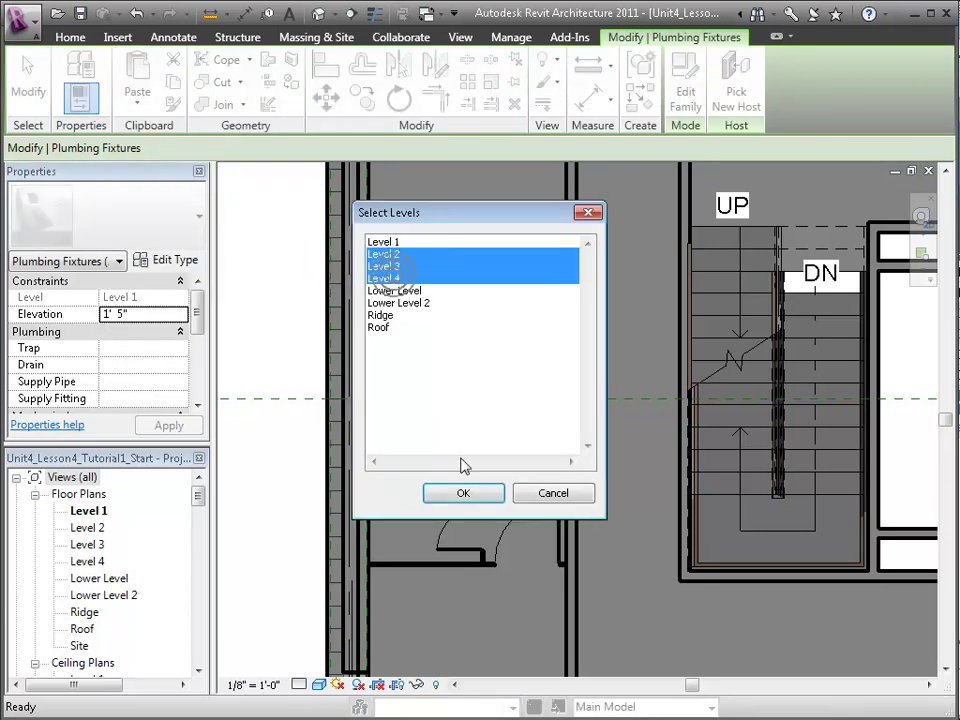
pyautogui.click(464, 494)
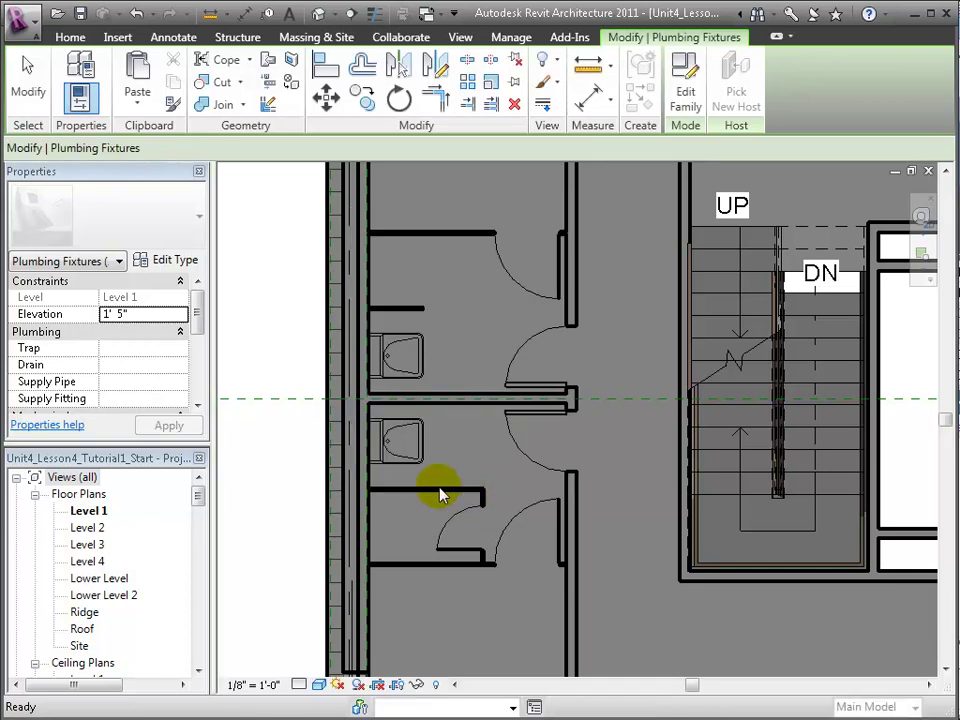
# Open the Level 2 floor plan and frame the restroom in the tiled Level 1–4 plan views.
pyautogui.doubleClick(92, 528)
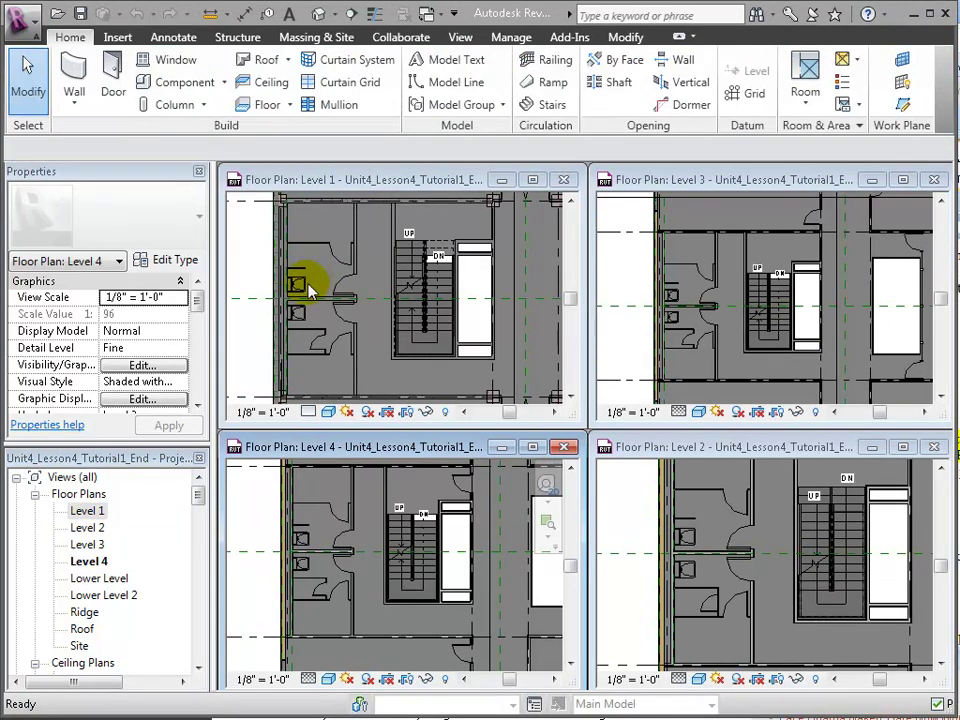
pyautogui.scroll(3, 310, 290)
pyautogui.moveTo(321, 278); pyautogui.dragTo(417, 236, button='middle')
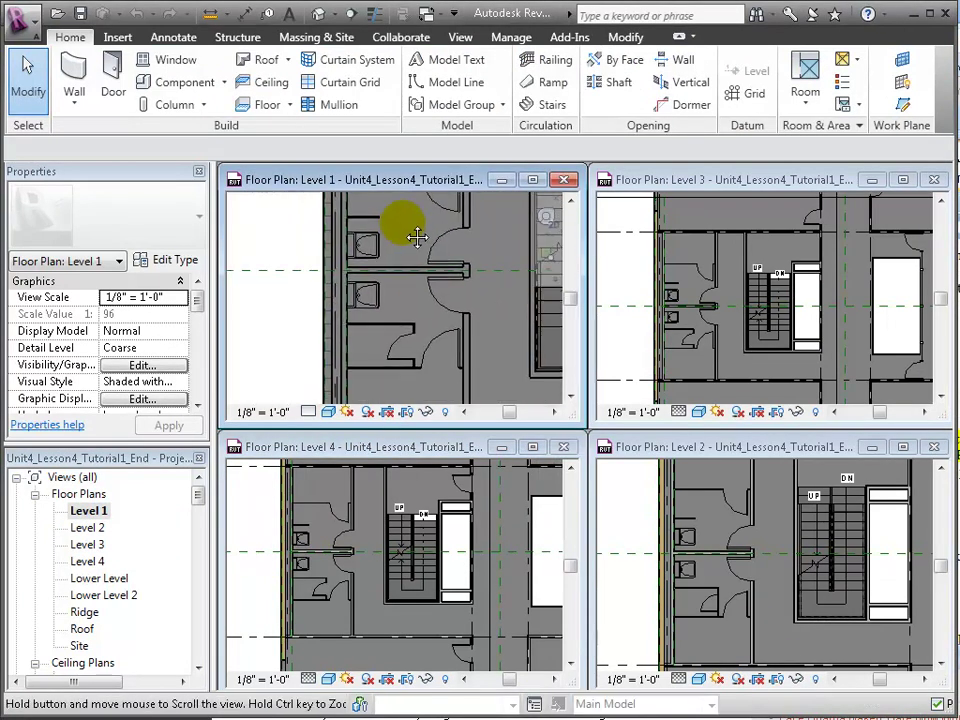
pyautogui.scroll(2, 700, 255)
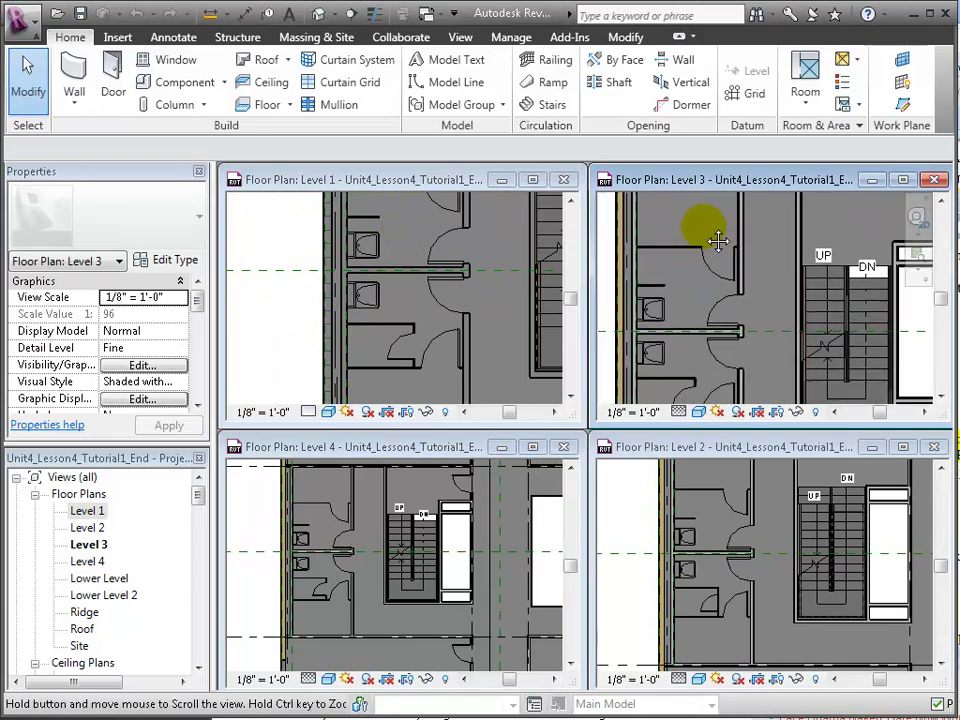